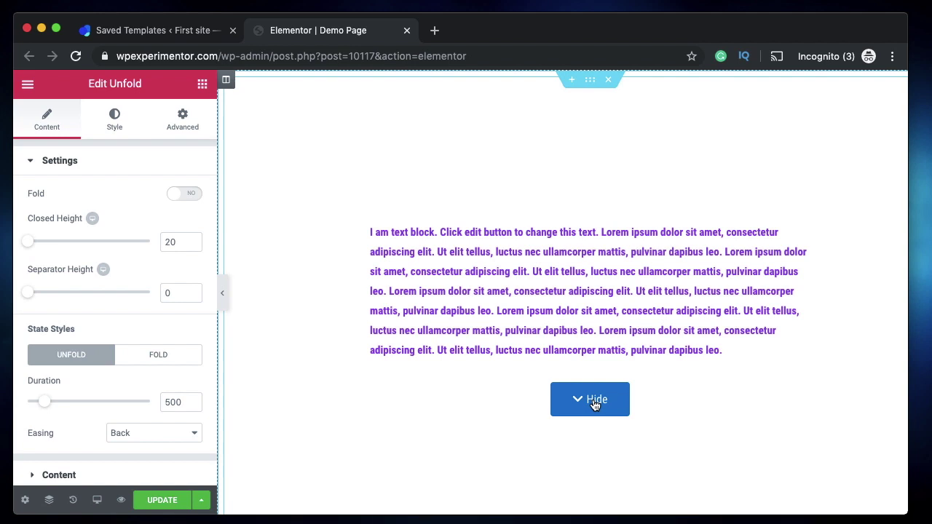
Toggle the Unfold text between collapsed and expanded several times, leaving it collapsed
click(587, 401)
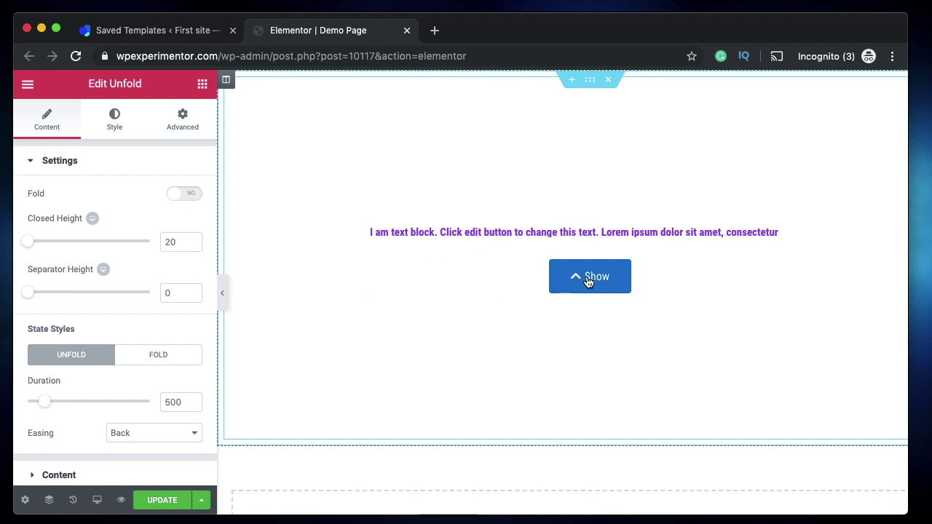
click(588, 280)
click(591, 407)
click(588, 284)
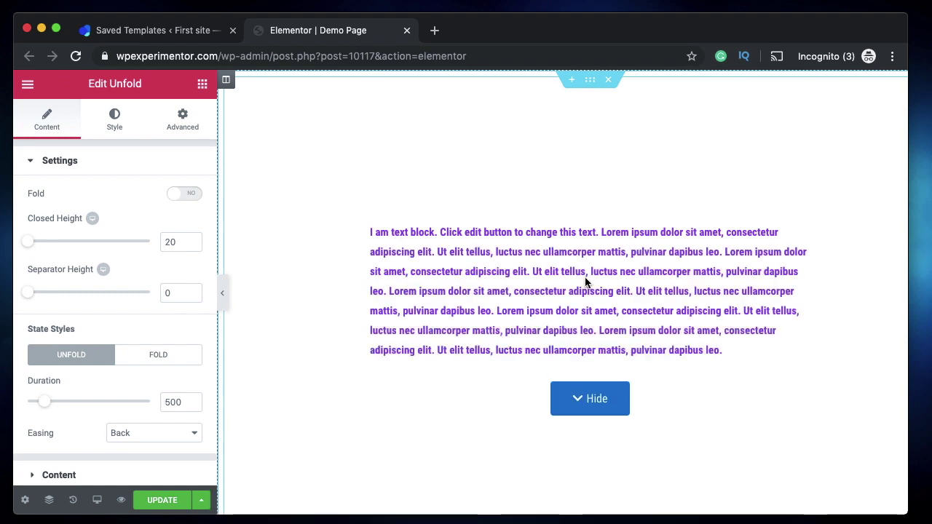
click(588, 412)
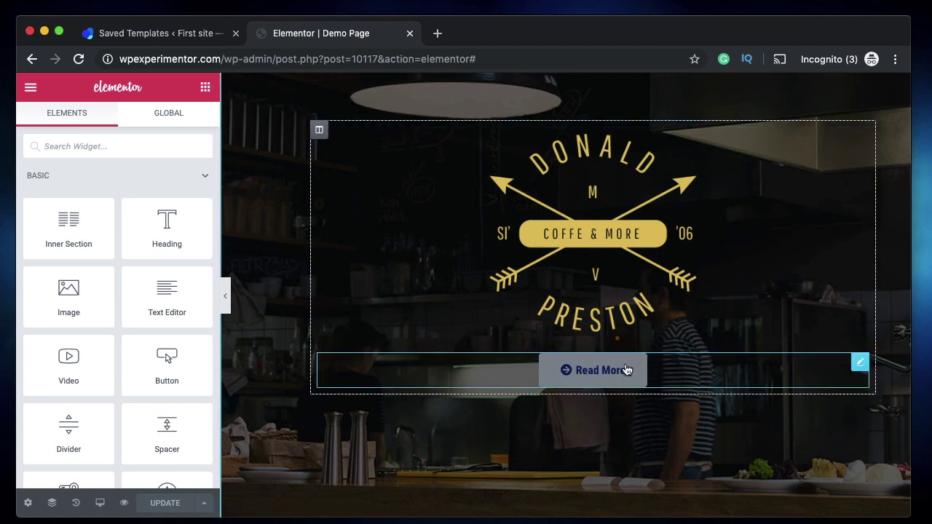
Open the Read More widget's settings and inspect its hideme section entry
scroll(635, 360, down, 2)
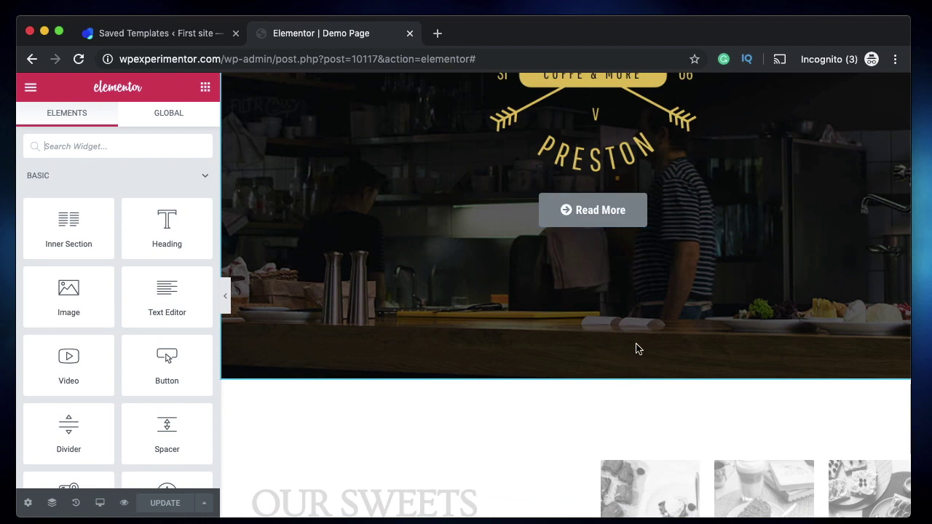
click(619, 222)
click(119, 218)
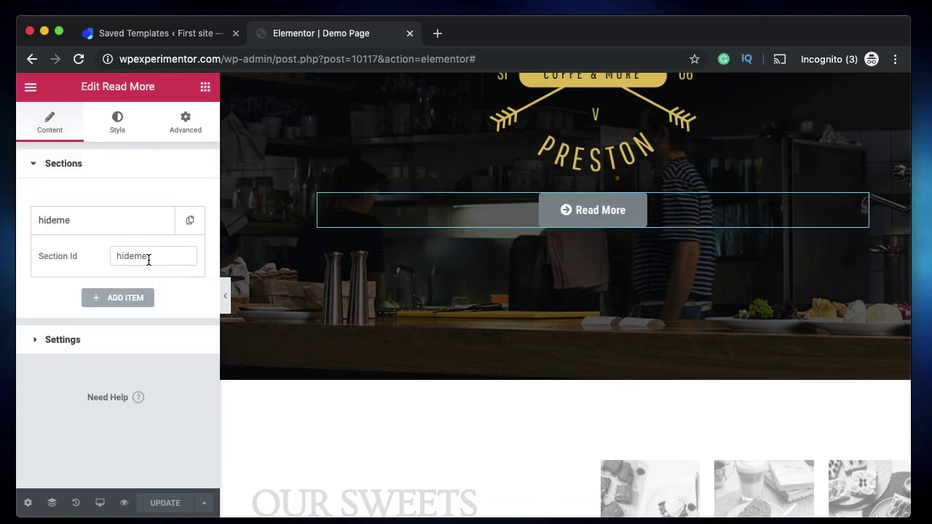
drag(195, 257, 131, 224)
click(131, 224)
scroll(420, 216, up, 2)
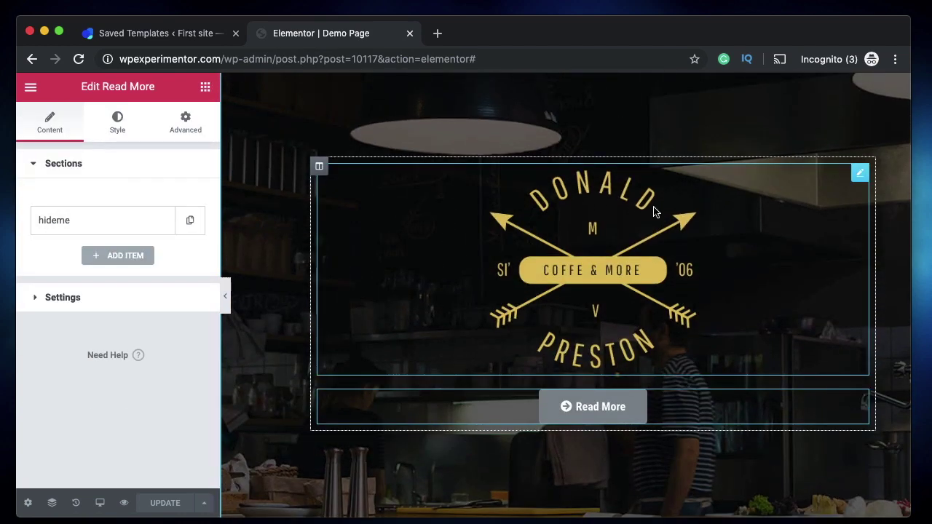
scroll(653, 210, down, 4)
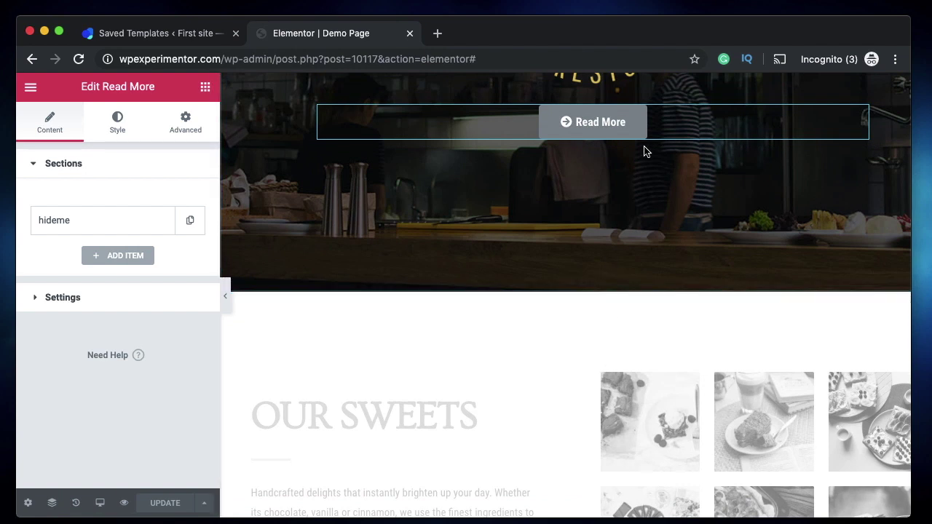
scroll(645, 150, up, 1)
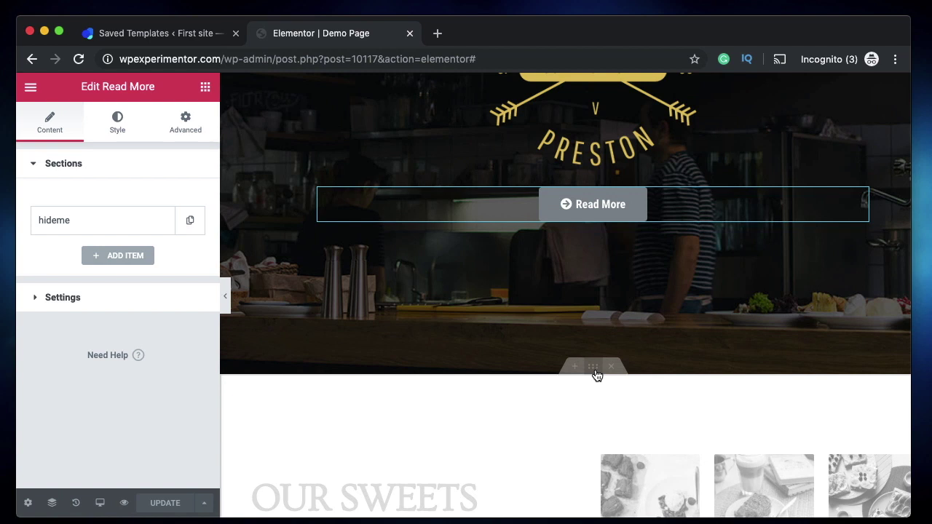
Confirm the hero section's CSS ID is hideme, matching the Read More entry's section id
click(594, 370)
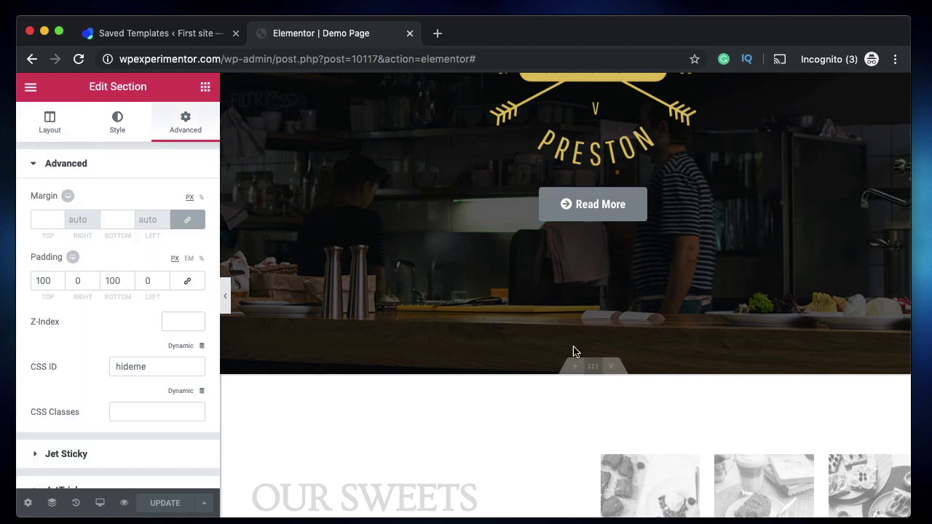
double_click(141, 366)
click(624, 206)
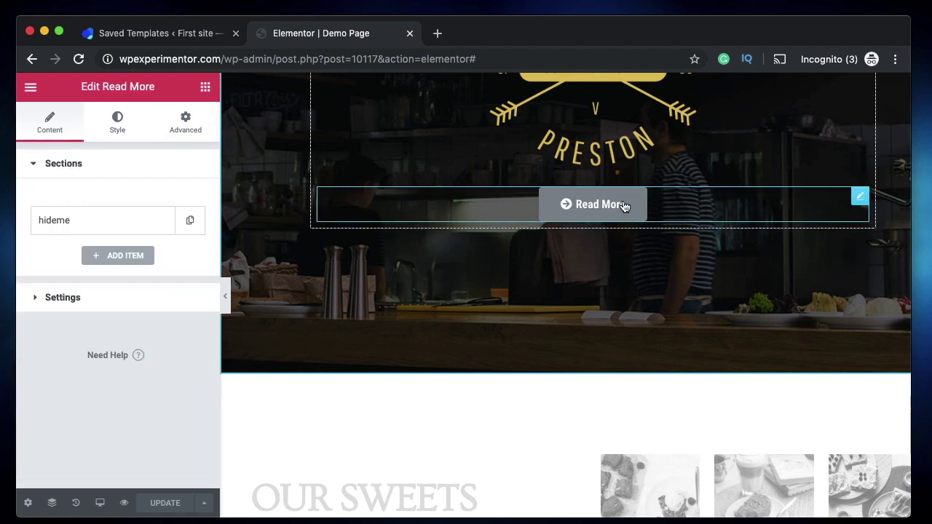
click(119, 223)
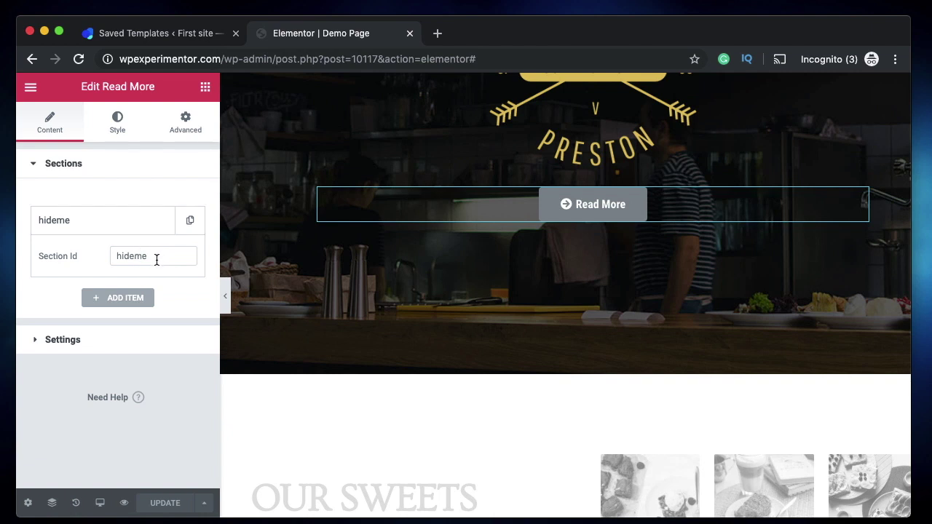
click(114, 227)
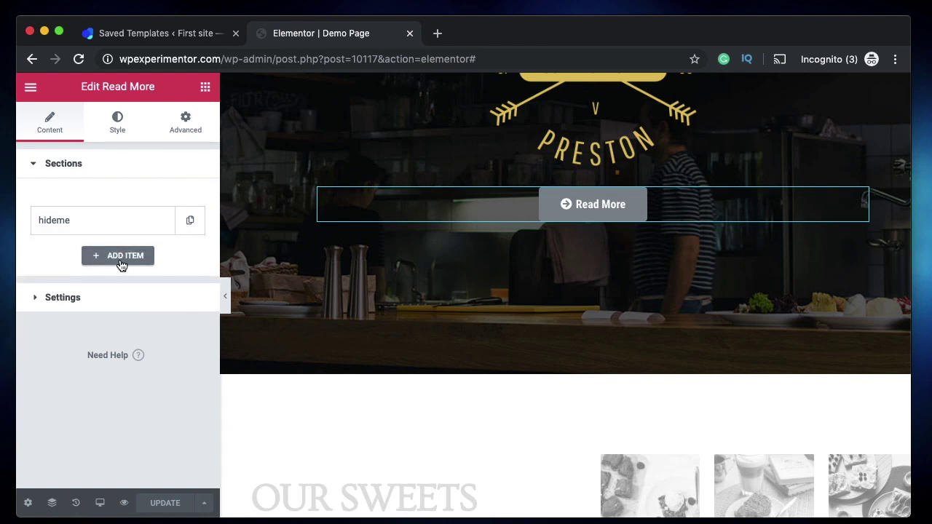
Add a test section_1 entry to Read More, then delete it
click(122, 264)
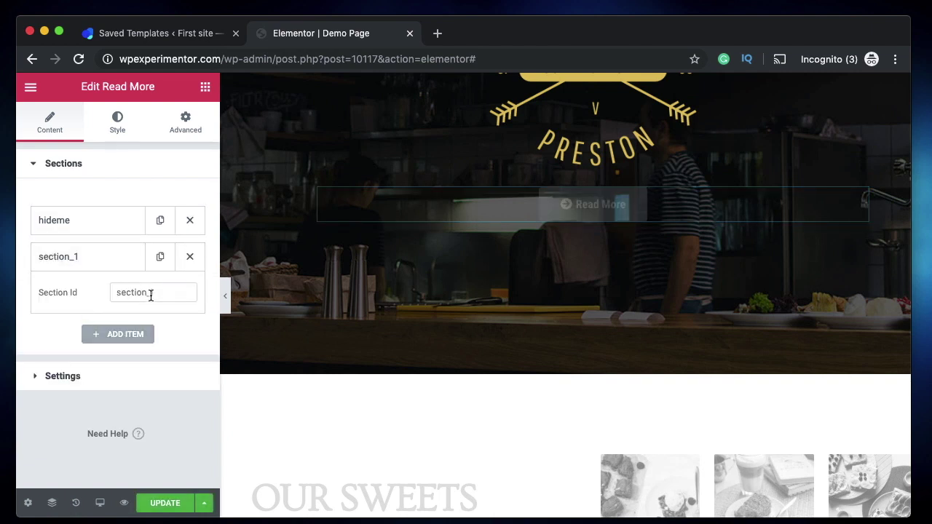
click(190, 256)
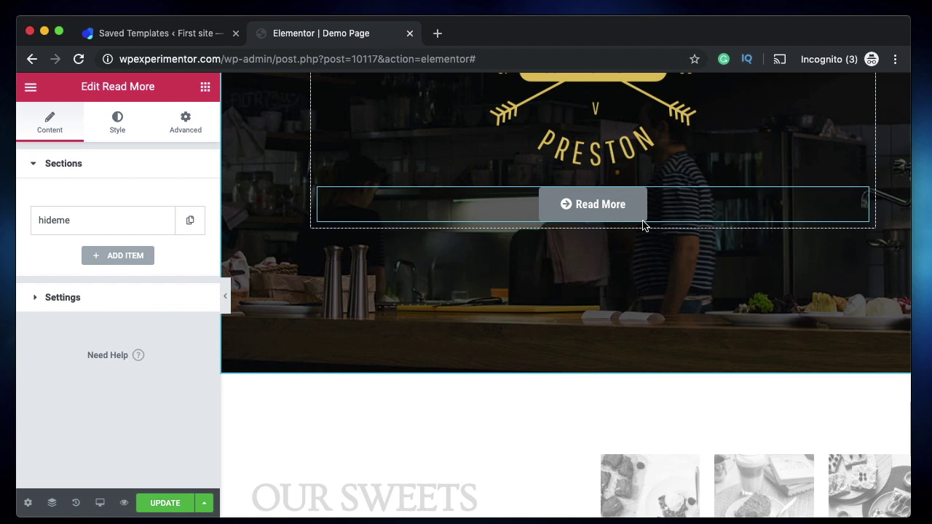
scroll(577, 250, down, 3)
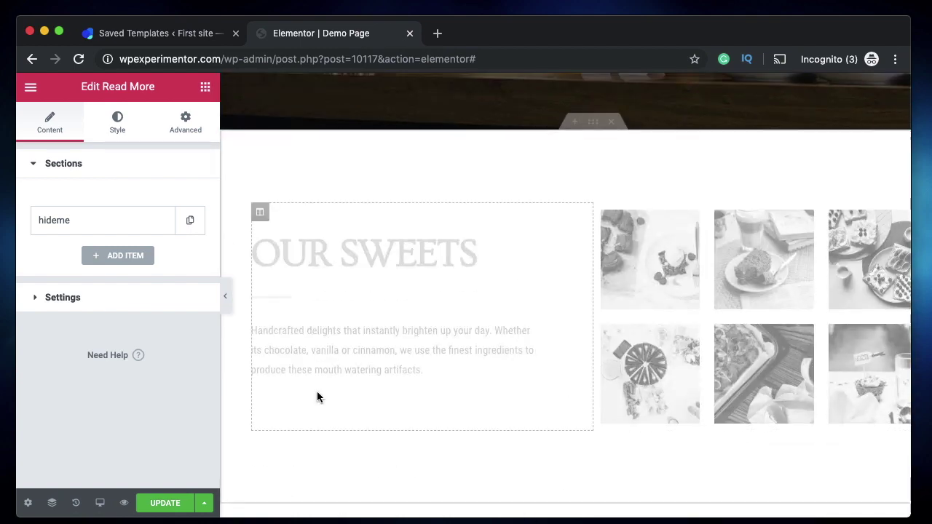
Open a live preview of the Demo Page in a new tab and reload it
click(124, 503)
click(337, 32)
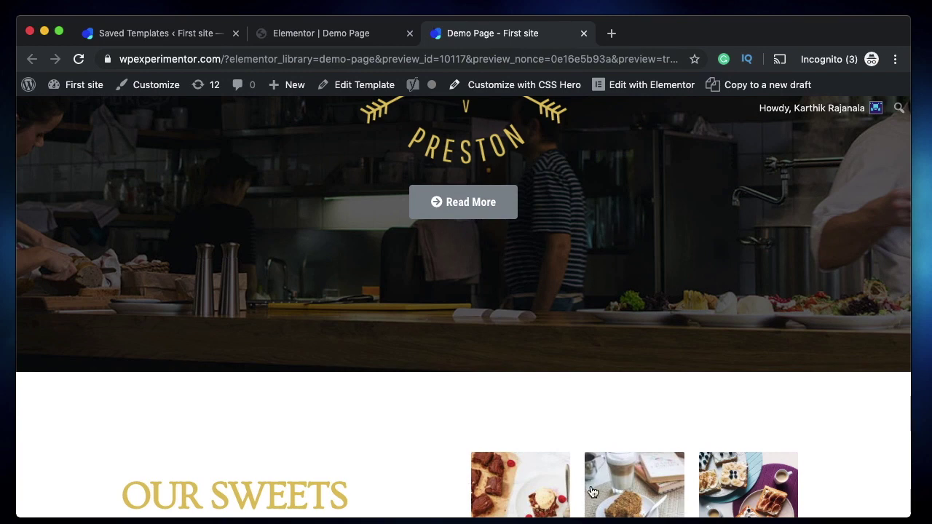
key(super+r)
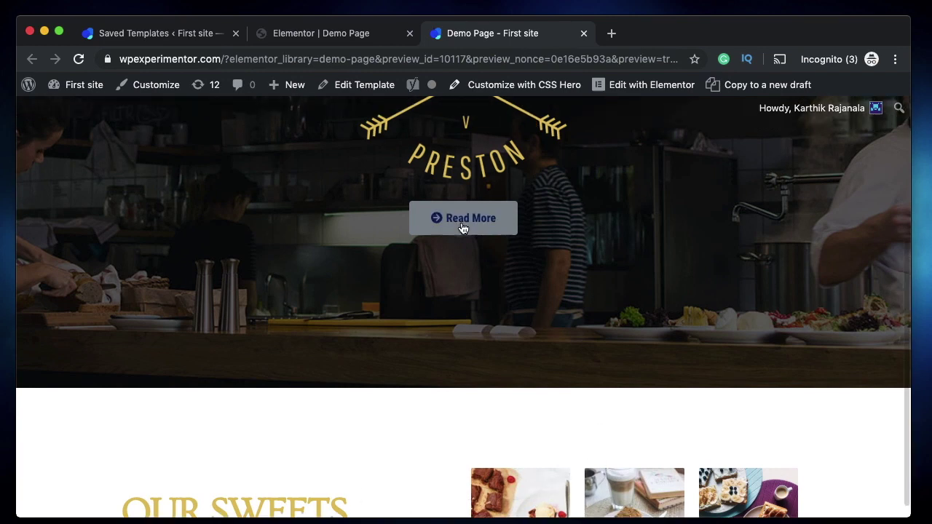
scroll(461, 226, down, 3)
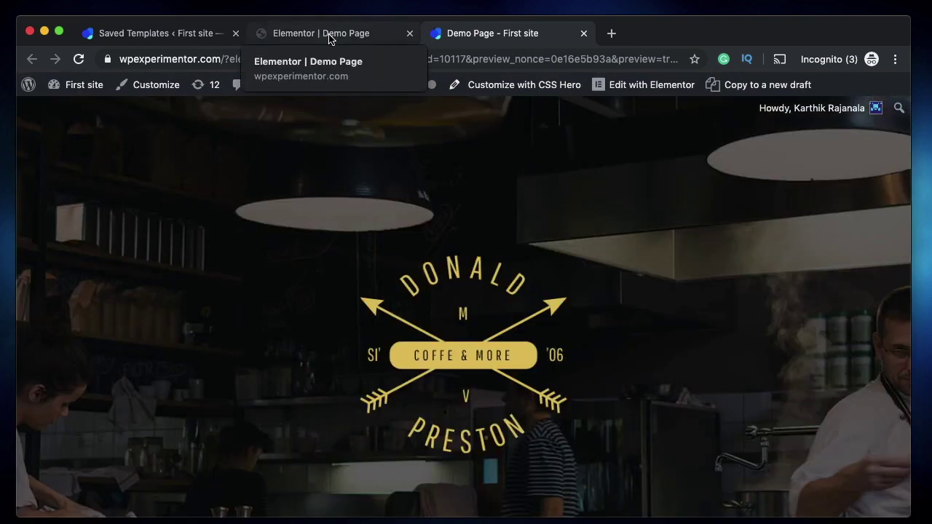
Search 'unfol' among widgets and place an Unfold widget above the Donald Preston logo
click(357, 34)
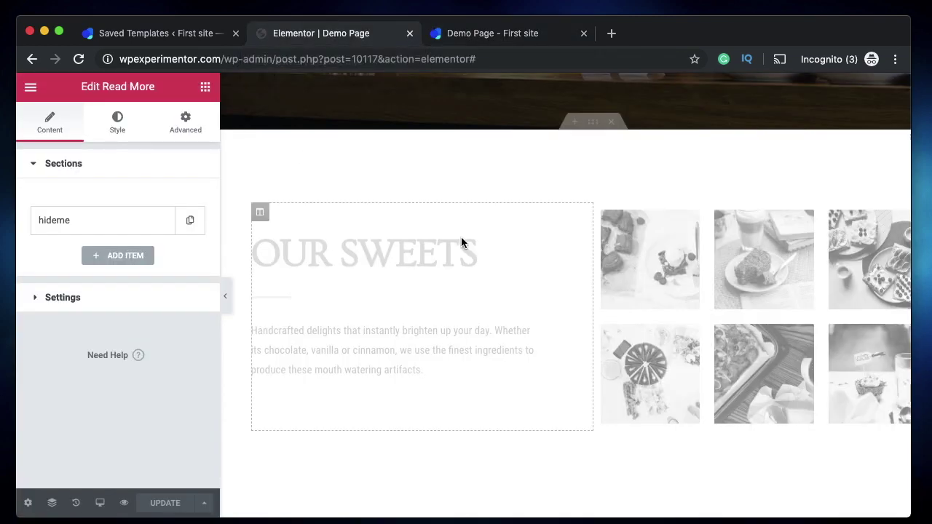
scroll(437, 240, up, 3)
scroll(618, 291, up, 4)
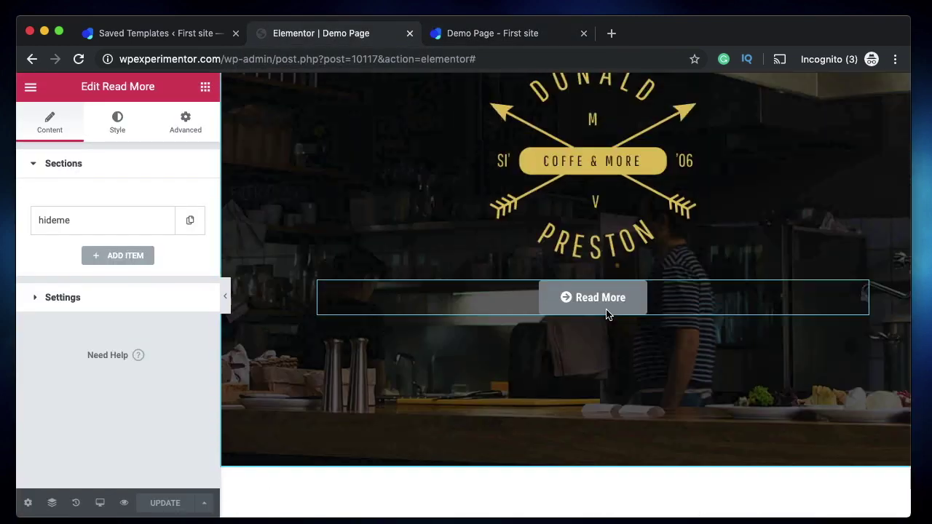
click(205, 88)
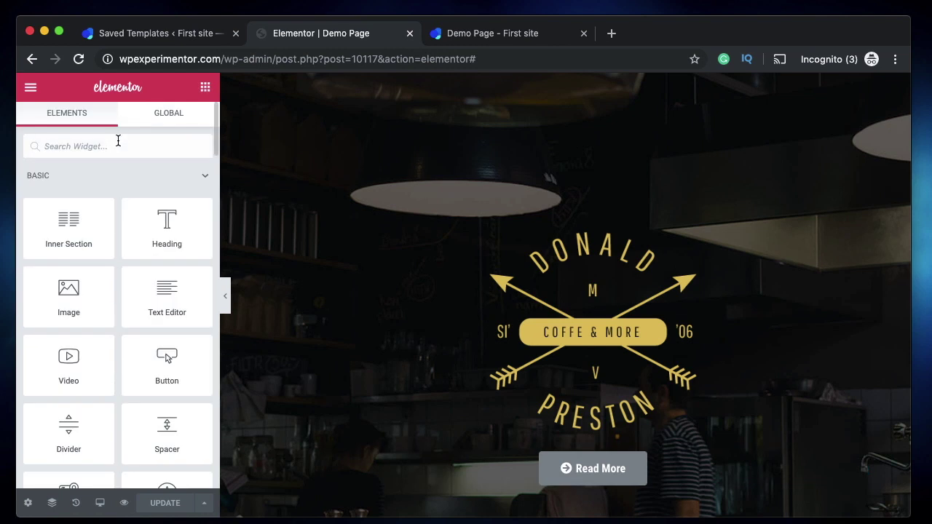
text(unfol)
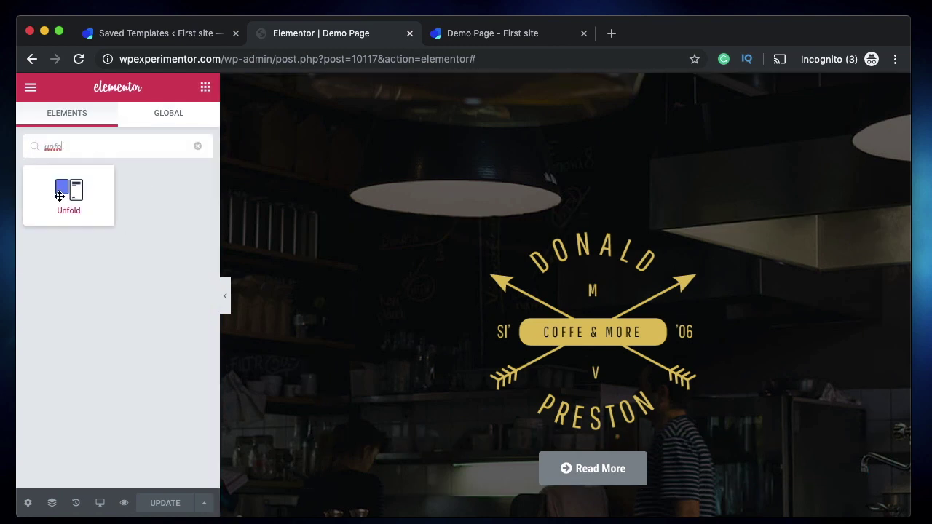
drag(60, 195, 665, 264)
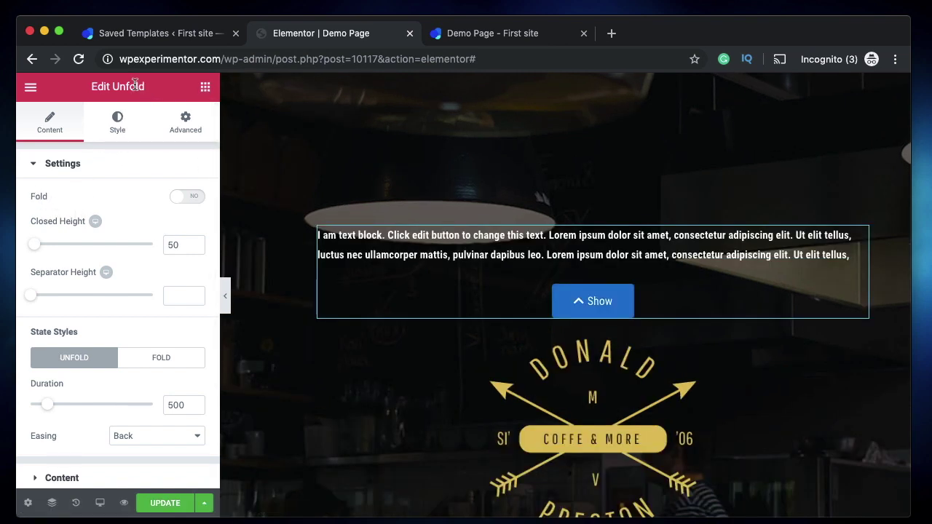
click(179, 198)
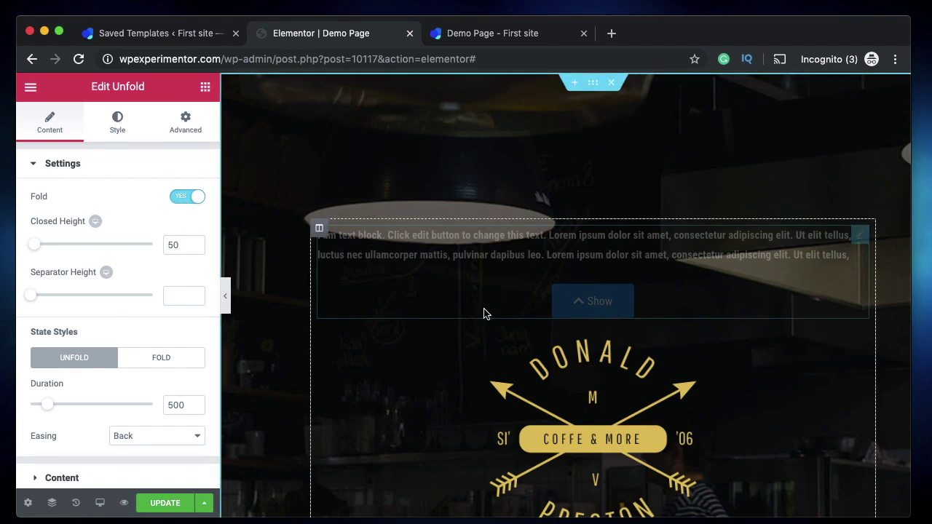
click(186, 198)
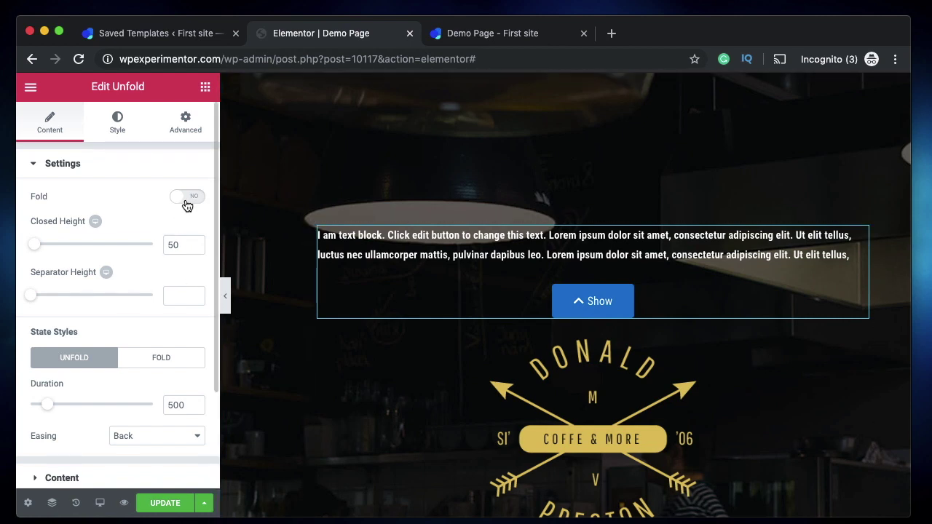
double_click(176, 246)
Set the Unfold widget's Closed Height to 20
click(95, 222)
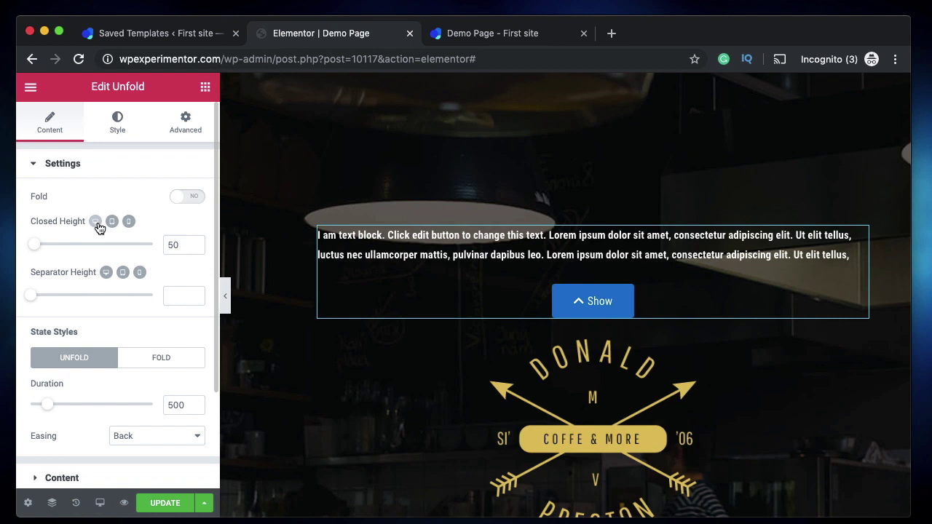
double_click(185, 244)
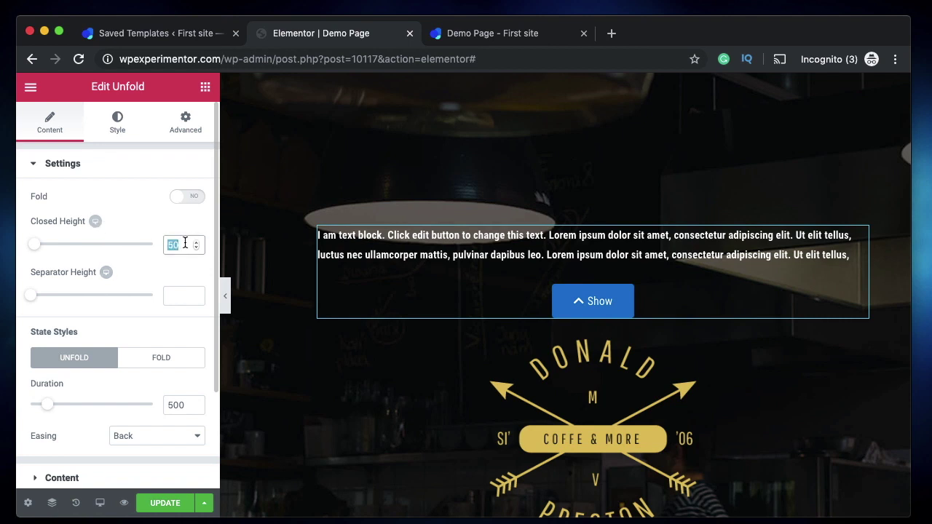
text(20)
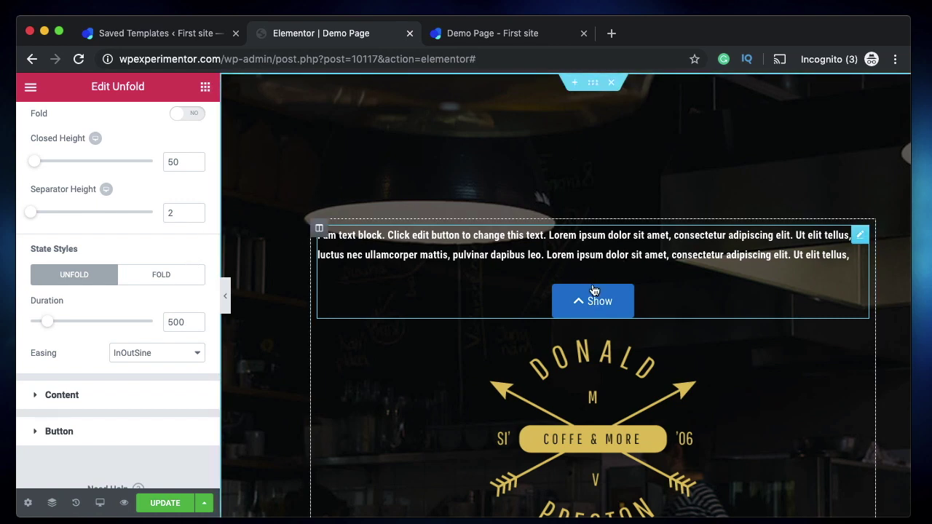
Keep InOutSine easing and expand the Unfold widget's Content settings
click(146, 354)
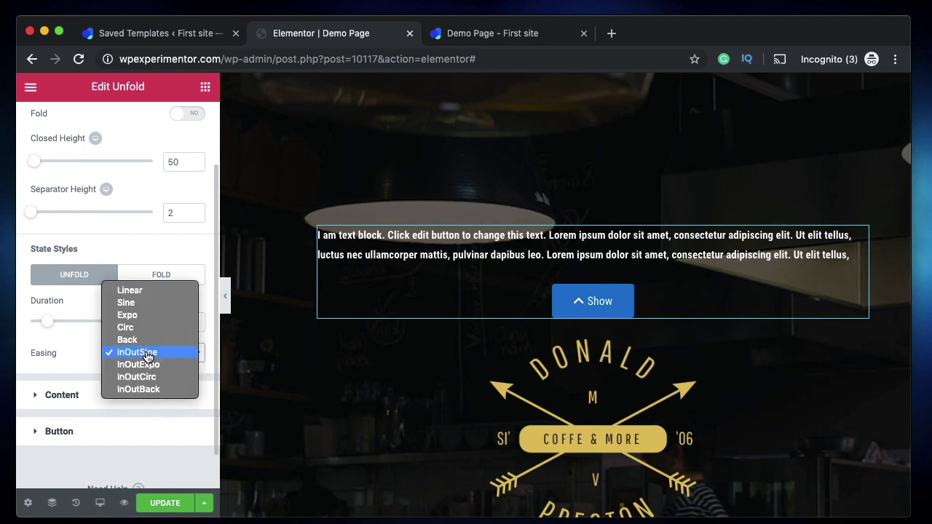
click(69, 329)
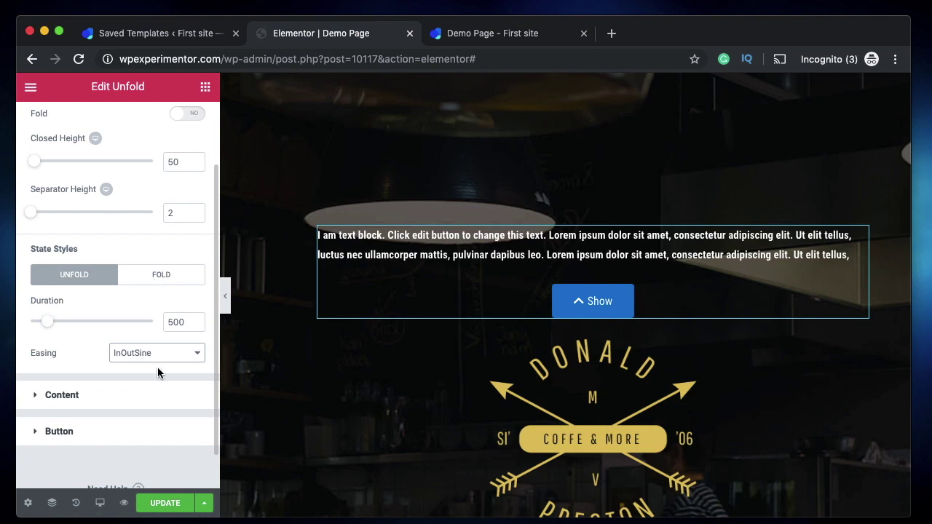
click(143, 393)
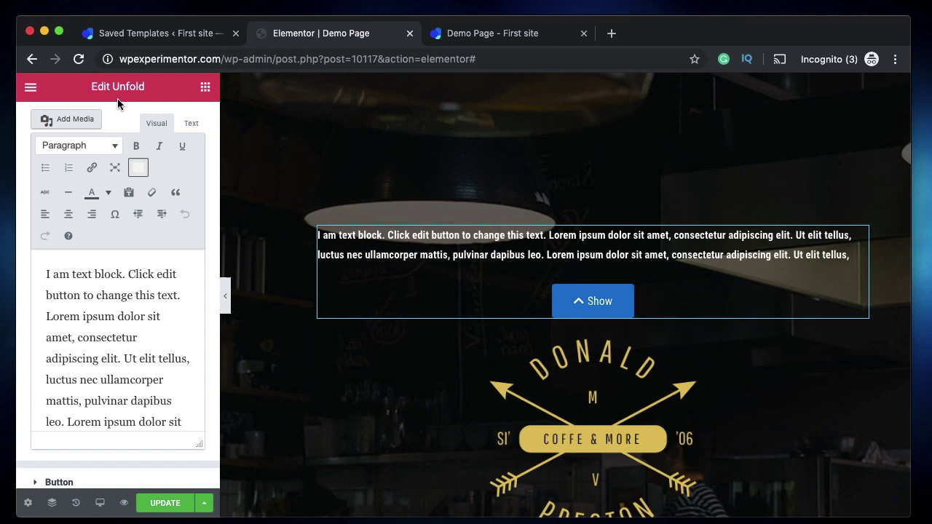
Browse the dynamic values available for the Unfold content text, then collapse Content
scroll(119, 124, up, 4)
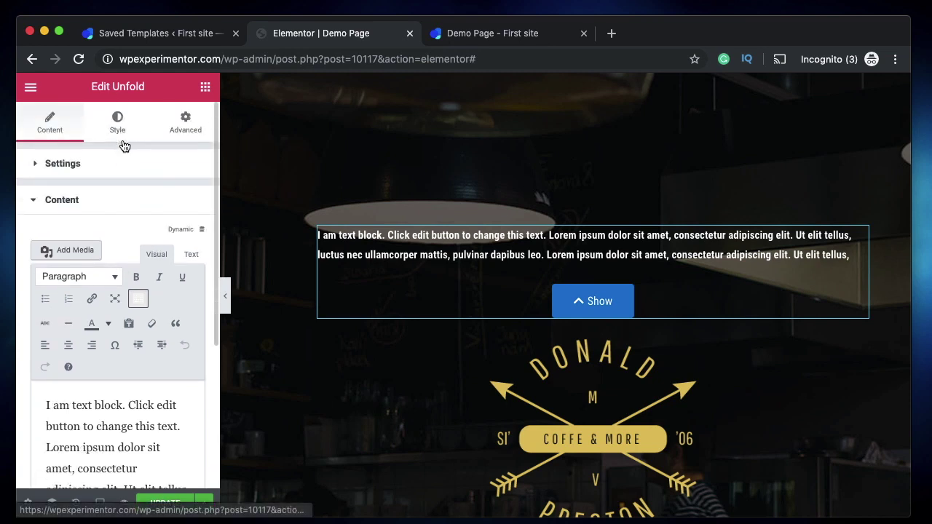
click(189, 235)
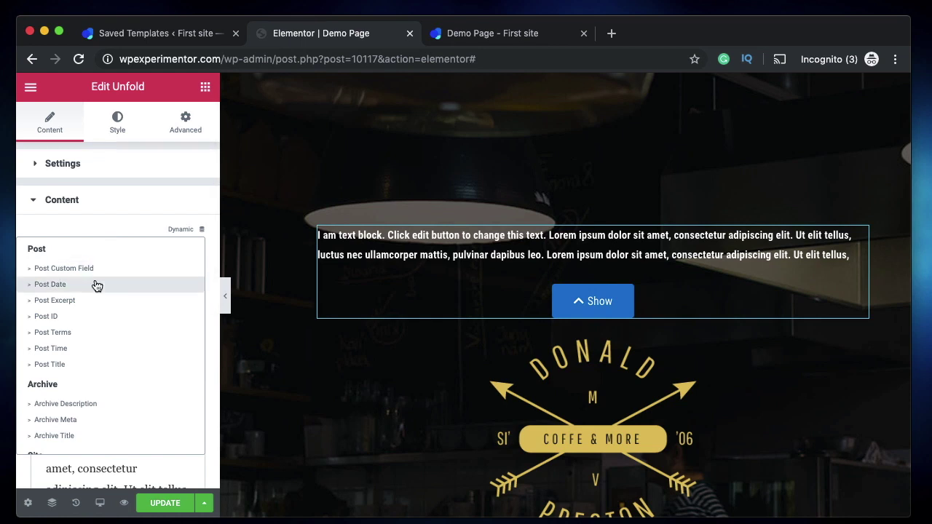
scroll(85, 363, down, 1)
scroll(85, 368, down, 2)
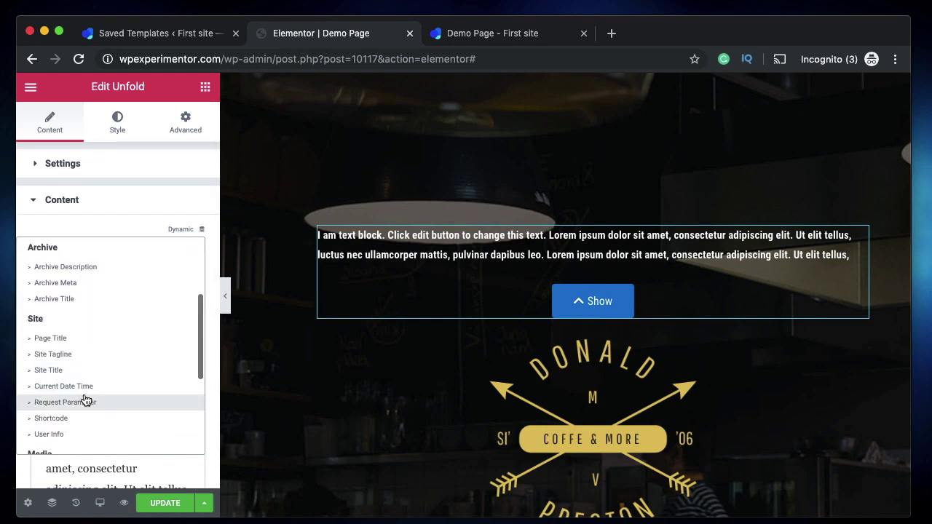
scroll(85, 399, down, 4)
scroll(80, 437, down, 2)
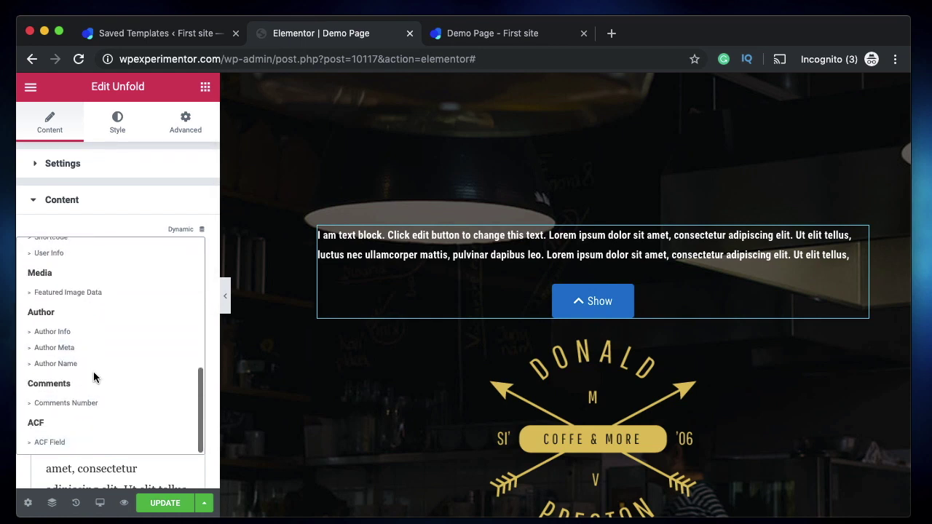
scroll(94, 367, up, 6)
click(157, 211)
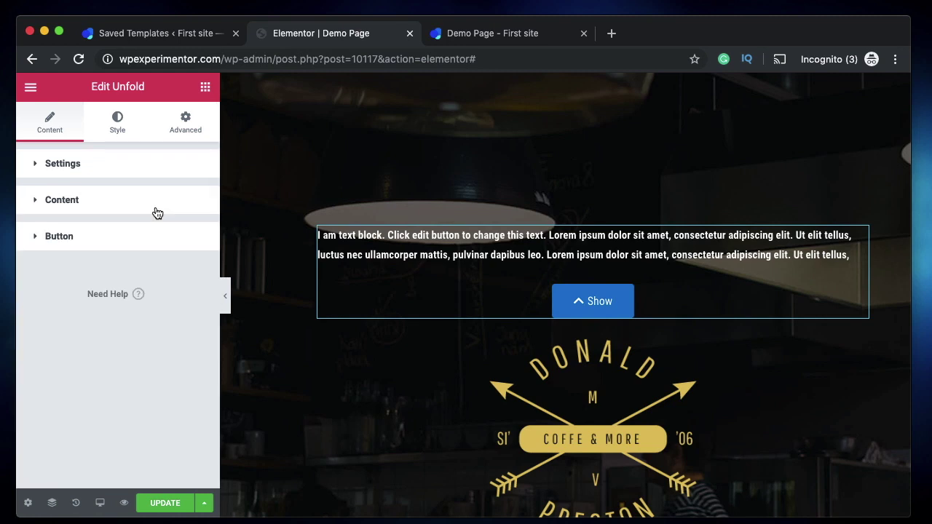
Review the Hide and Show button icons, reopening the icon picker for the Hide state
click(104, 244)
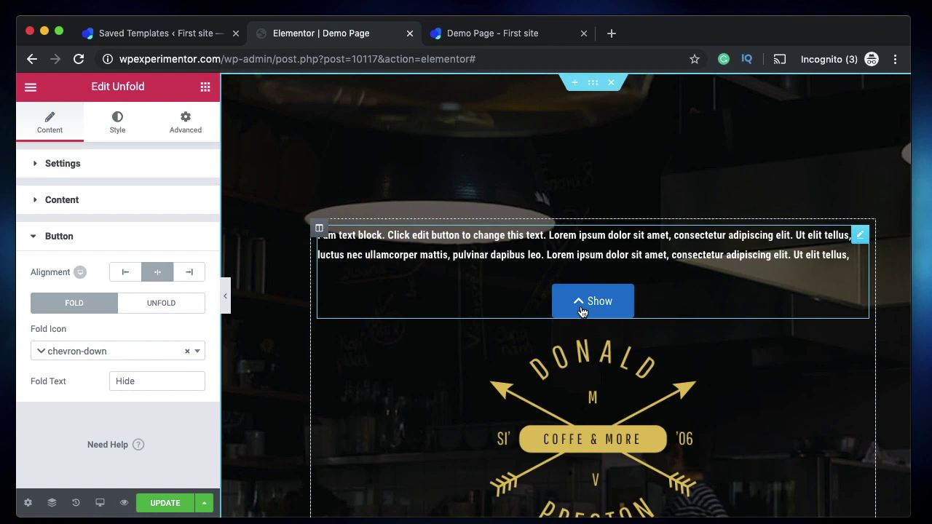
click(143, 354)
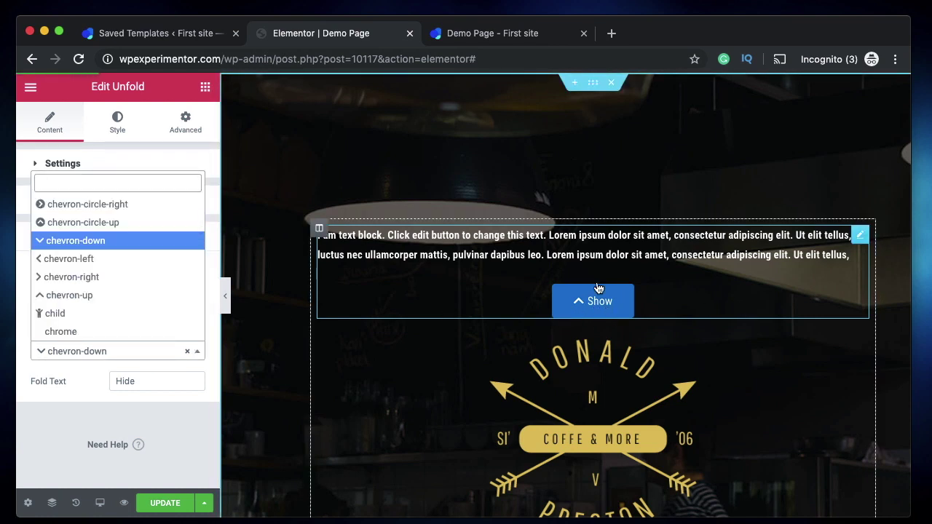
click(53, 248)
click(154, 305)
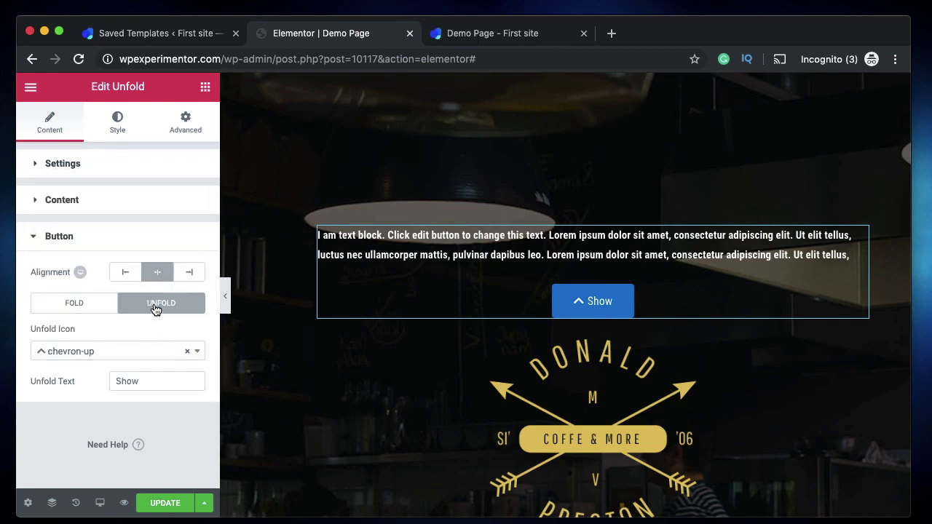
click(98, 353)
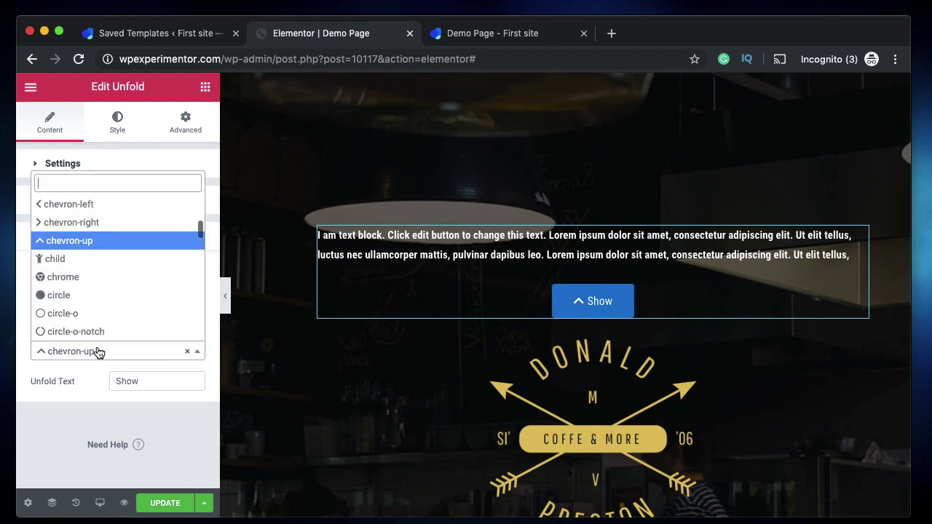
click(95, 354)
click(33, 308)
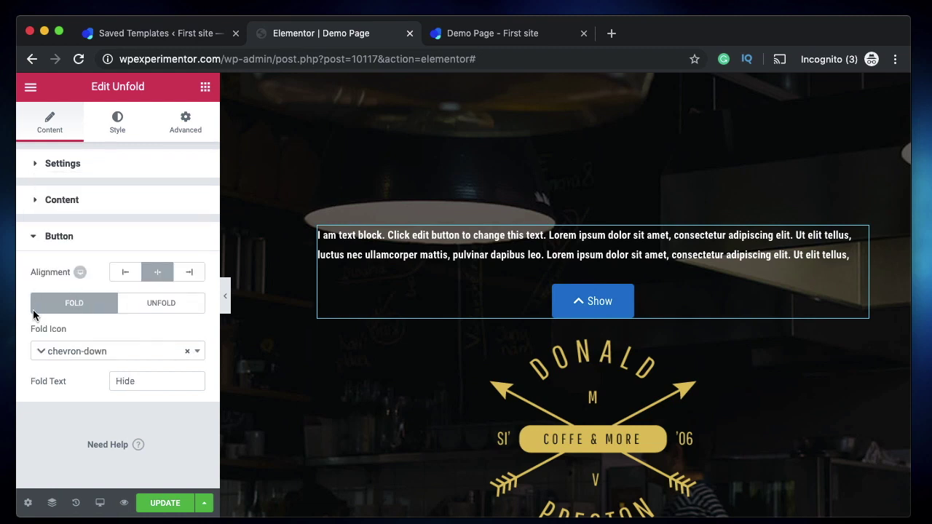
click(97, 352)
click(114, 239)
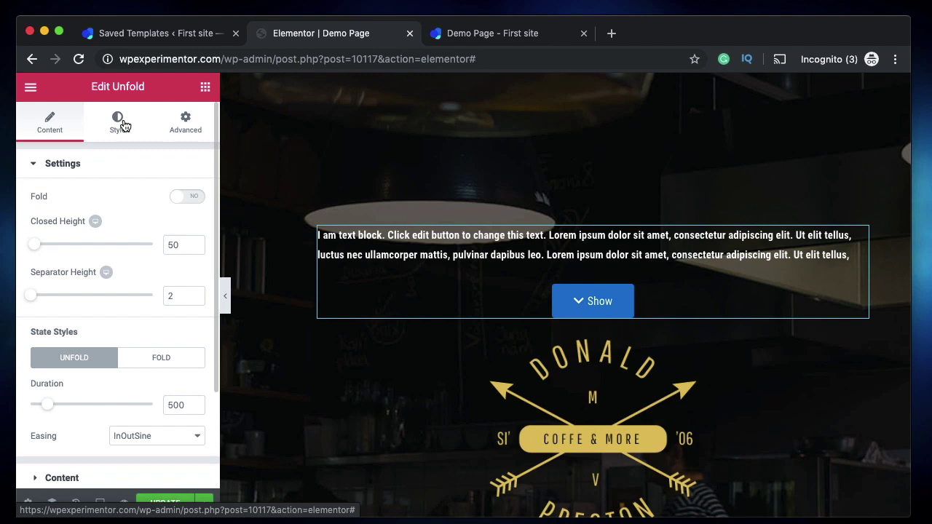
click(119, 122)
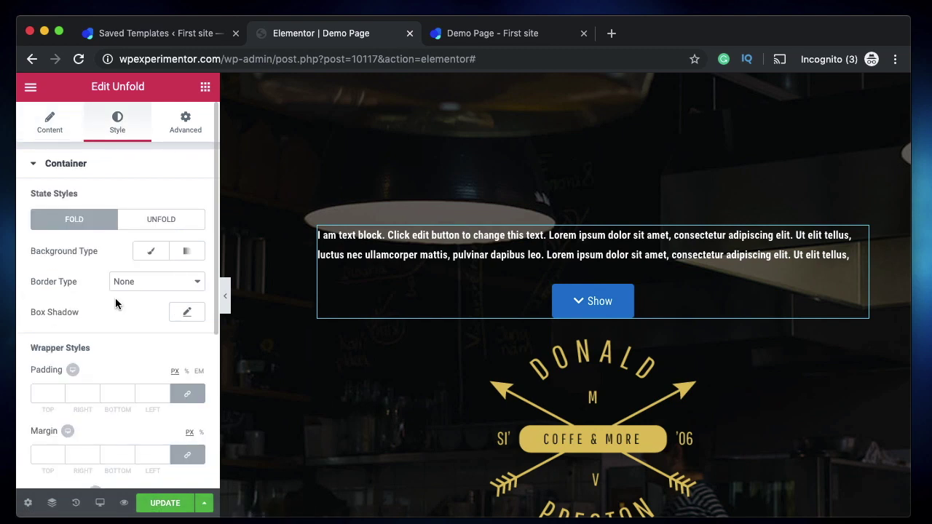
scroll(115, 302, down, 3)
scroll(113, 266, down, 1)
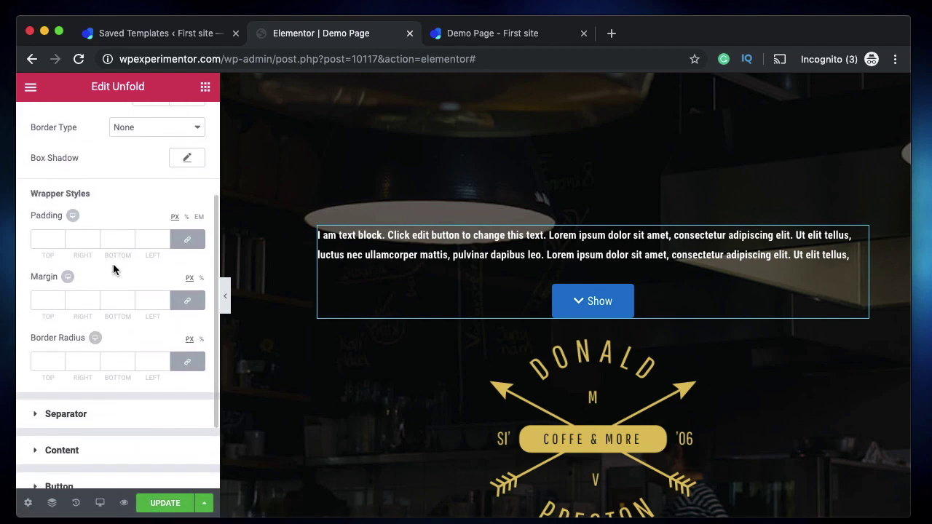
scroll(113, 269, down, 2)
scroll(92, 235, up, 5)
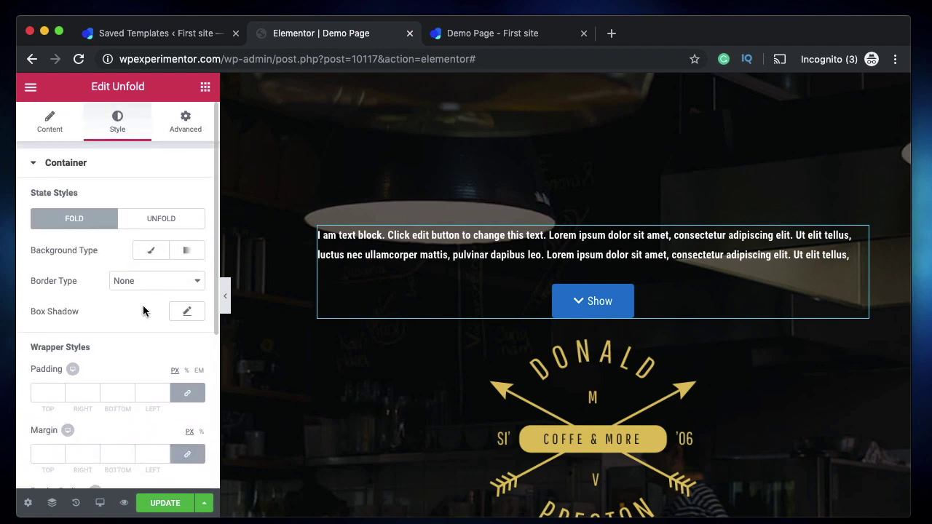
scroll(144, 308, down, 2)
scroll(143, 308, up, 2)
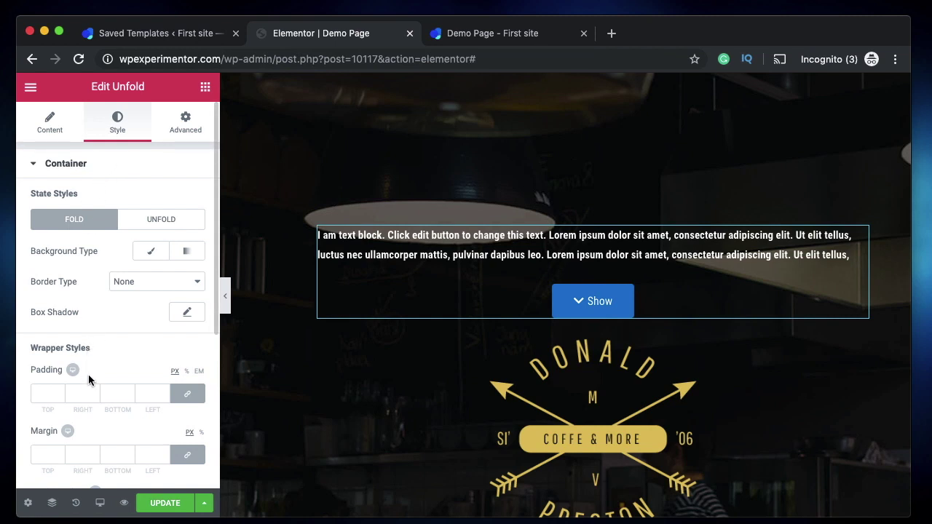
click(480, 265)
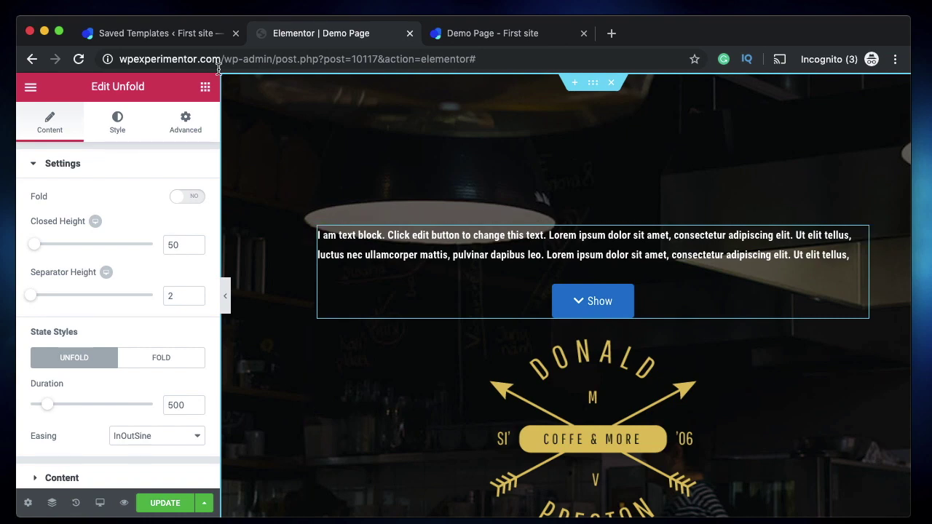
click(159, 37)
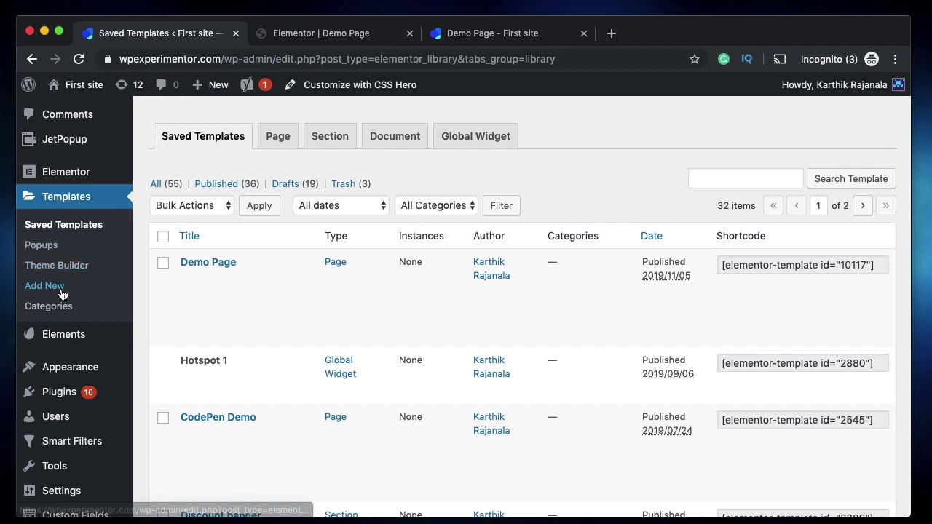
Start a new Elementor template from Templates > Add New
click(104, 281)
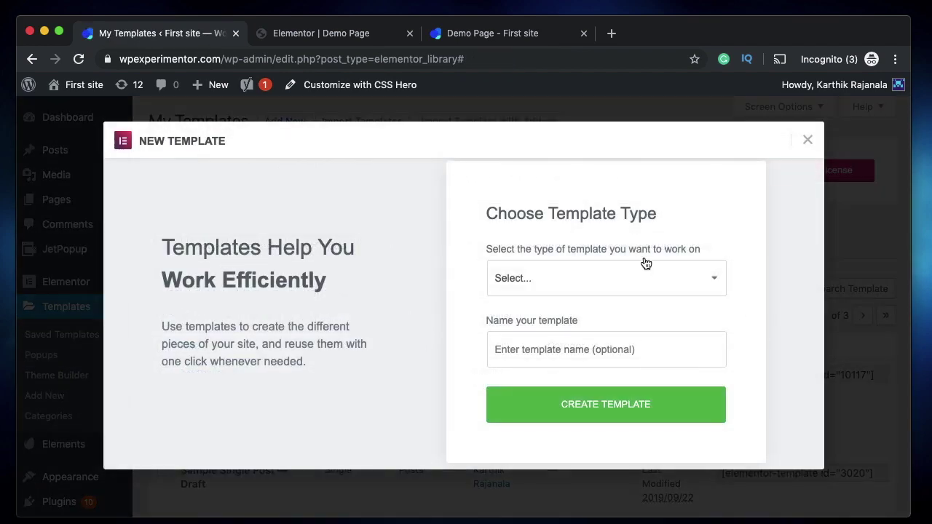
Create a Single post template named 'JetTricks Template'
click(626, 279)
click(551, 375)
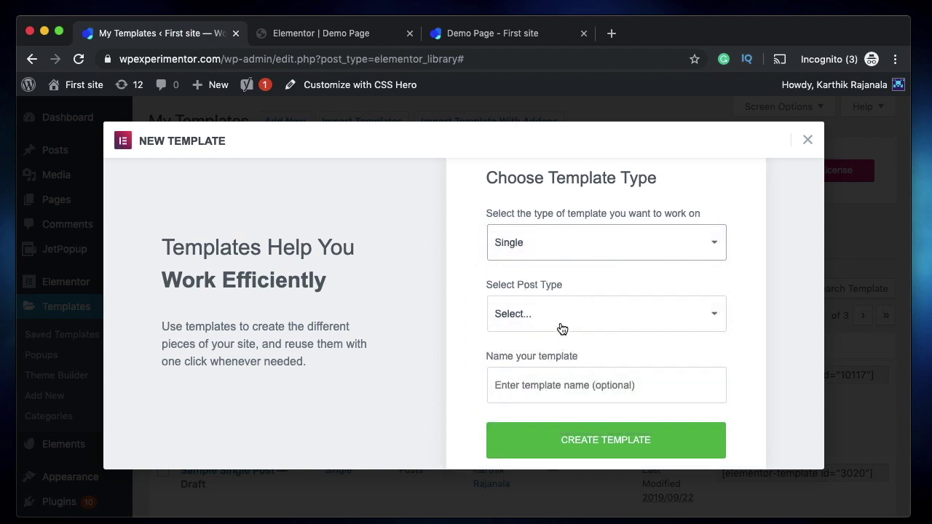
click(537, 385)
text(U)
key(BackSpace)
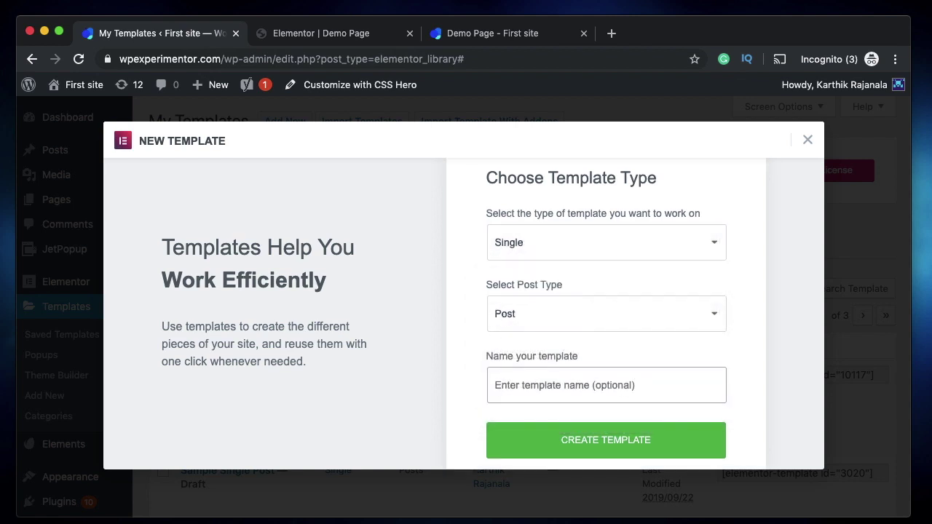
text(JetTrciks Template)
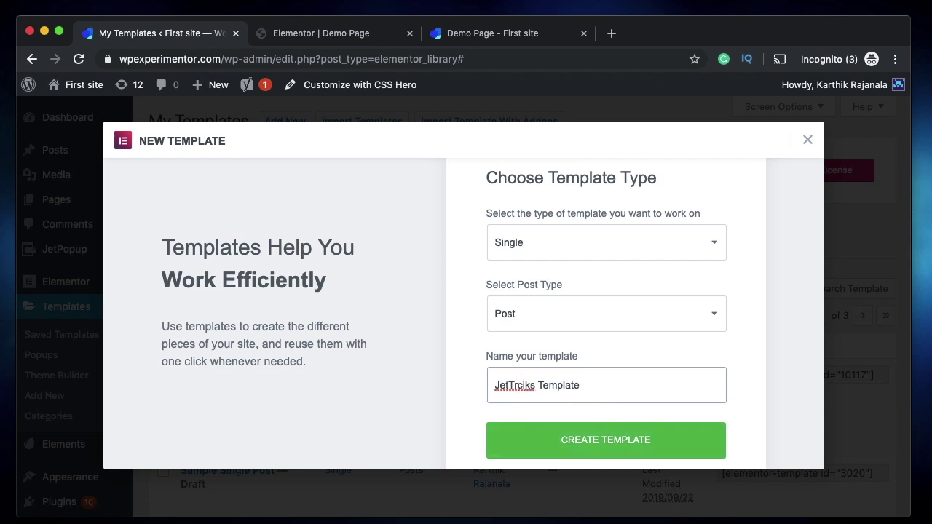
key(BackSpace)
key(BackSpace)
text(ic)
click(618, 445)
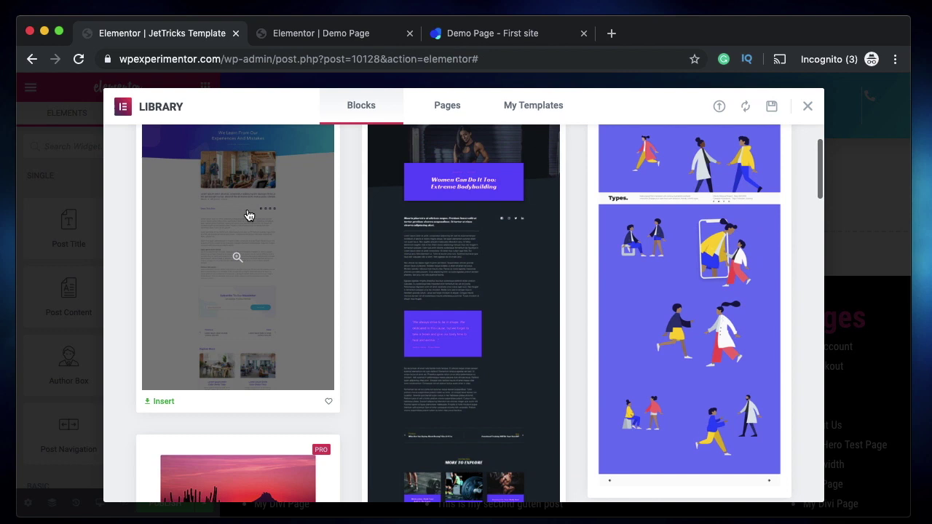
Insert the first ready-made single-post block from the Library
scroll(282, 190, up, 2)
scroll(226, 268, down, 2)
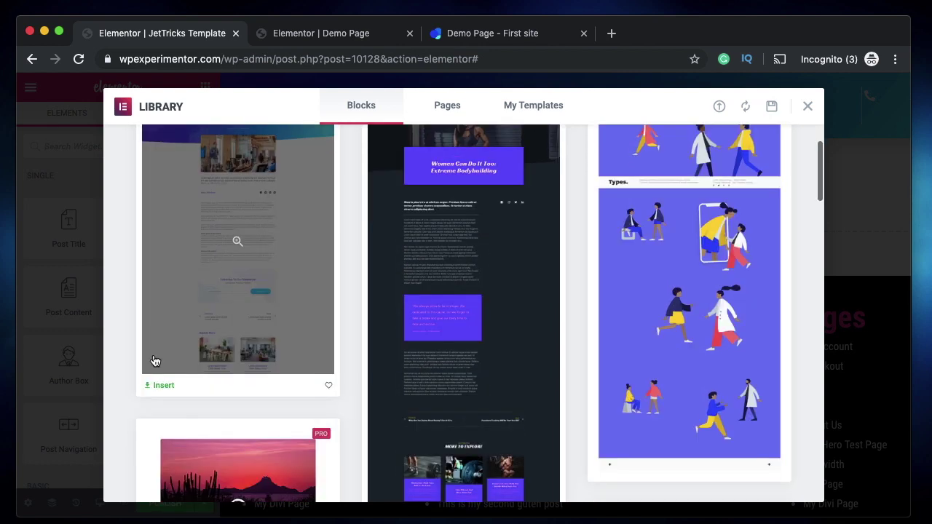
click(152, 387)
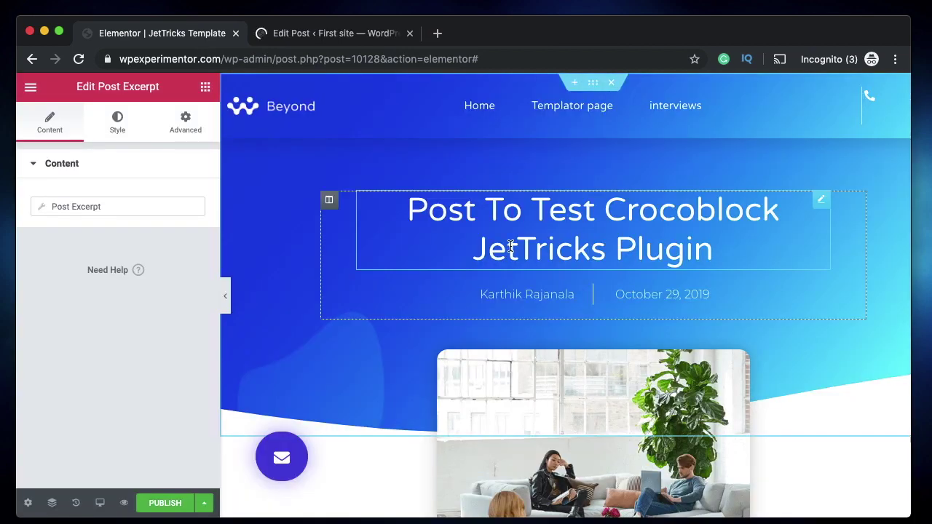
Inspect the post title, excerpt and post content widgets in the layout
click(523, 231)
scroll(432, 328, down, 5)
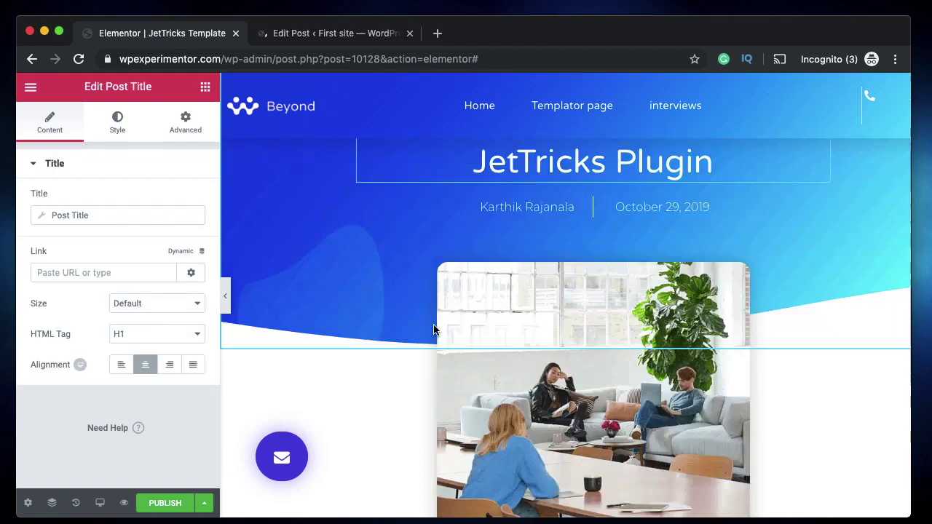
scroll(458, 401, down, 2)
click(481, 345)
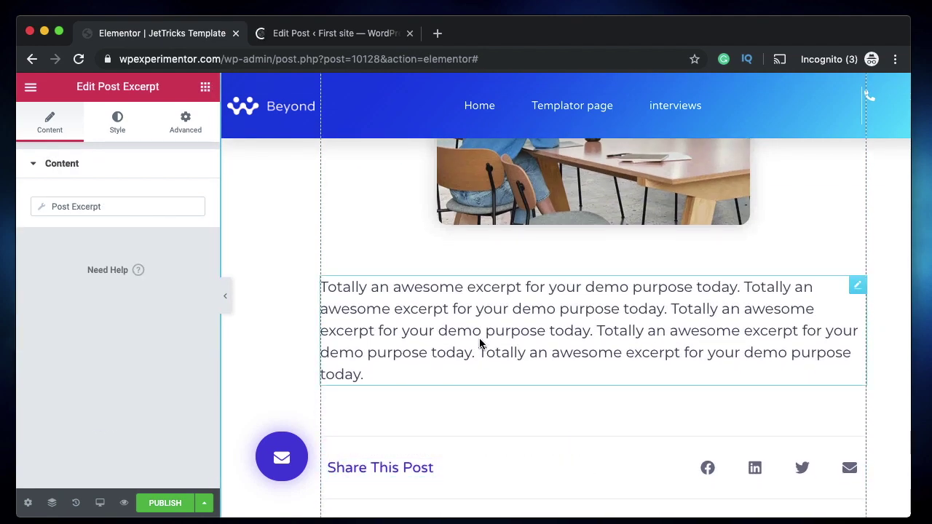
scroll(481, 343, down, 8)
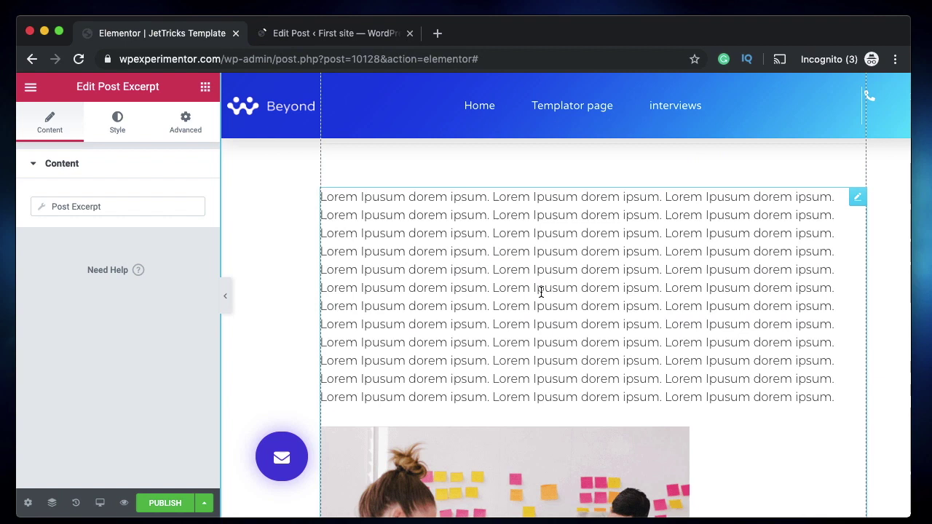
click(546, 292)
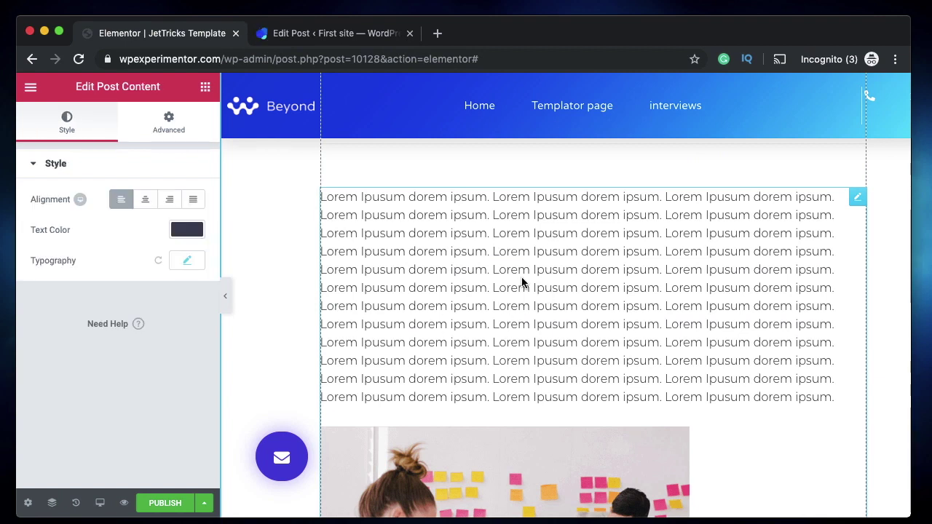
click(310, 32)
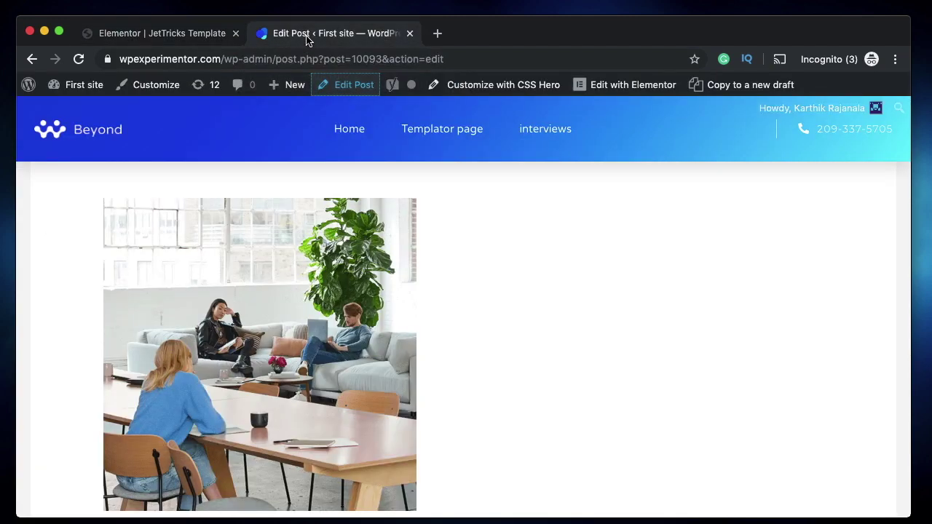
scroll(501, 312, down, 5)
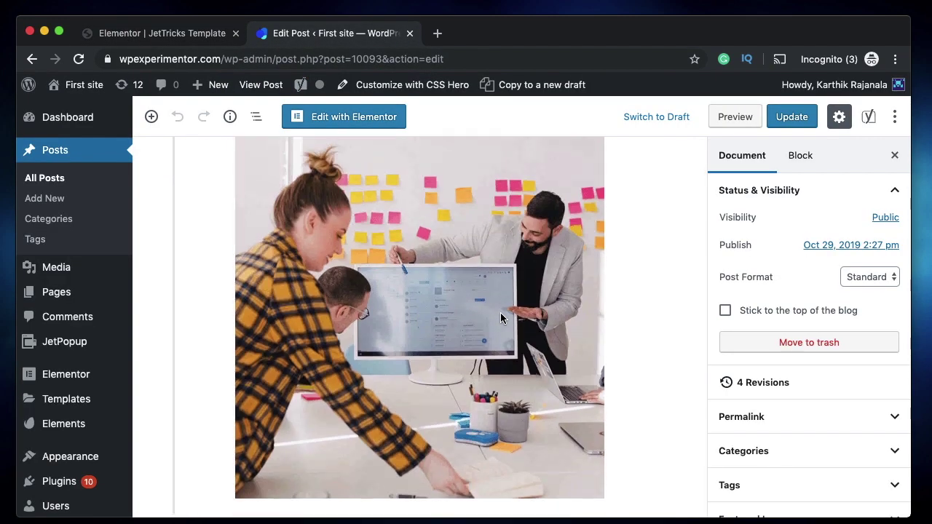
scroll(501, 318, up, 5)
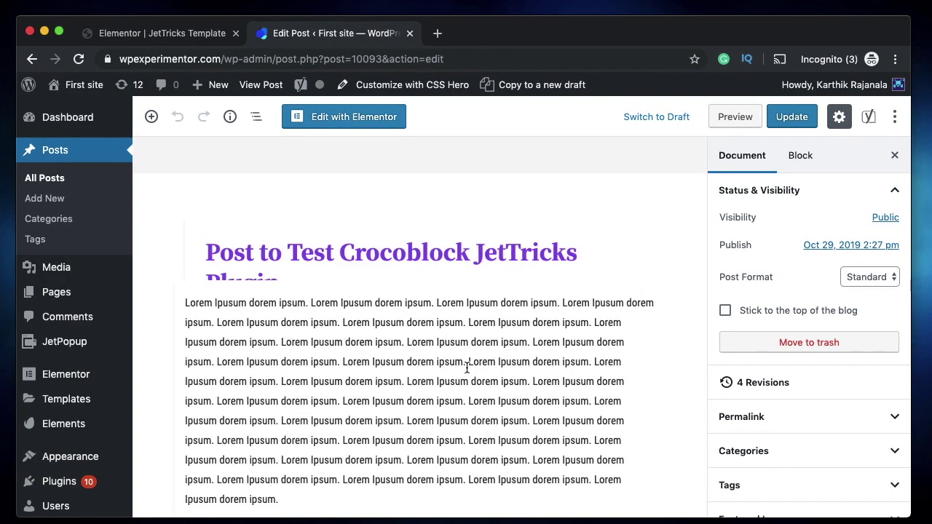
scroll(466, 368, down, 5)
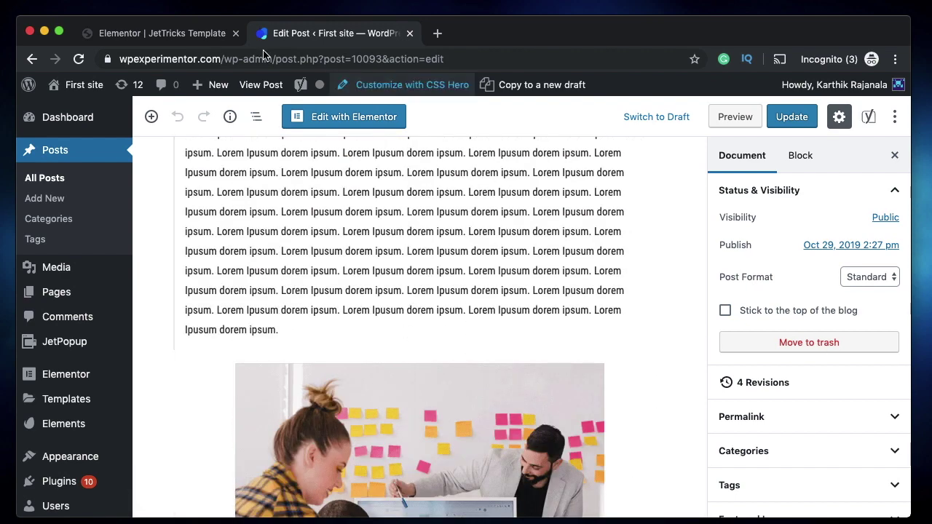
click(182, 35)
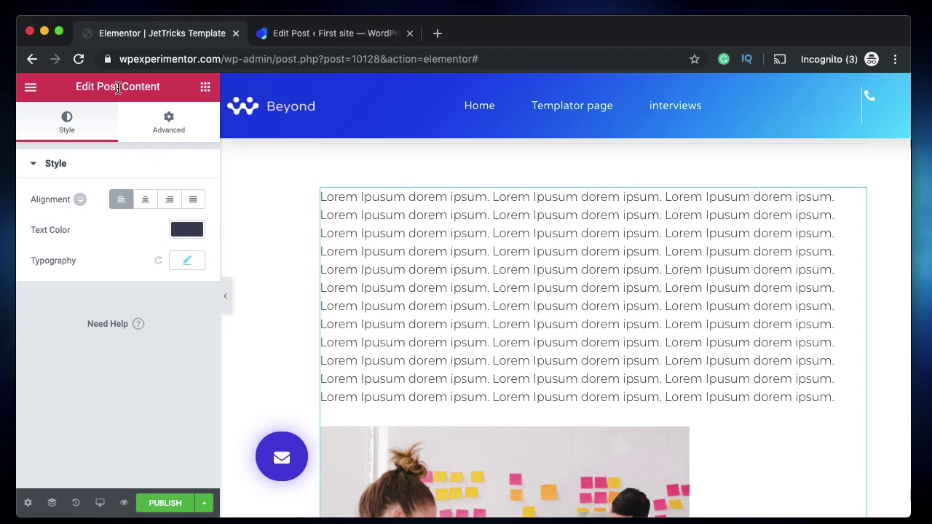
Place an Unfold widget (searched 'un') below the post excerpt text
scroll(501, 395, up, 5)
click(510, 167)
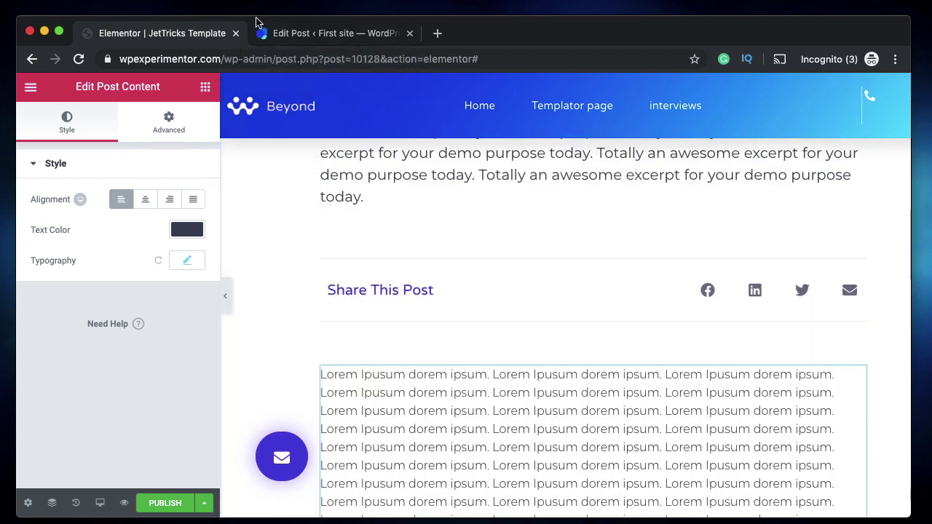
click(206, 87)
text(un)
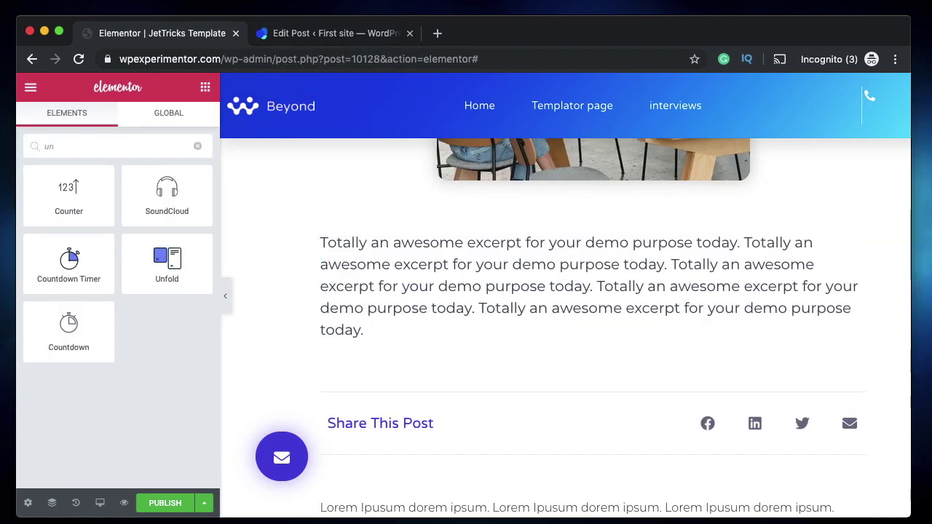
drag(167, 261, 505, 318)
Set the Unfold widget's content to the dynamic Post Excerpt
scroll(123, 343, down, 4)
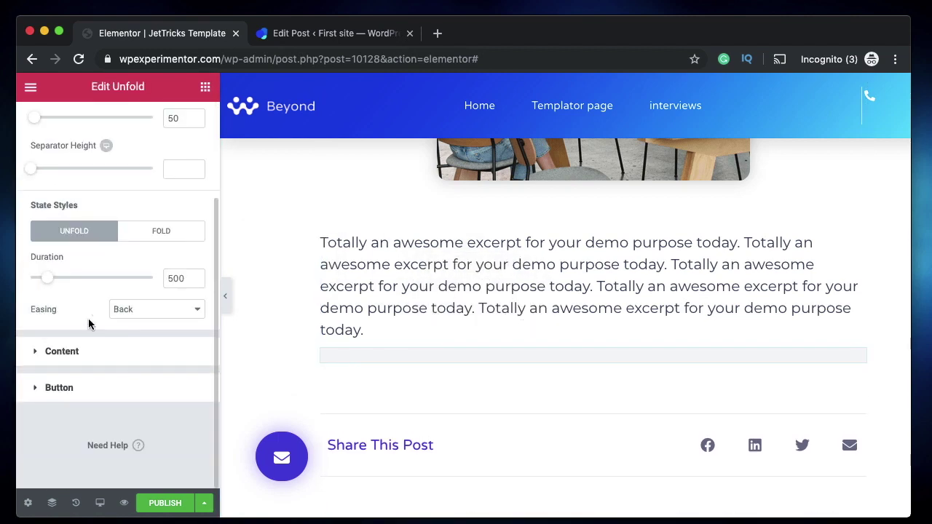
click(95, 356)
click(199, 230)
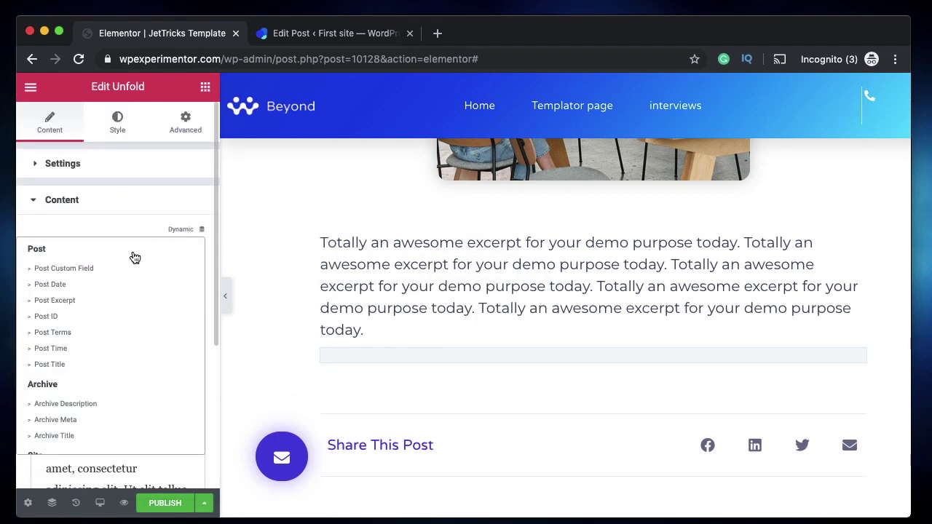
click(91, 303)
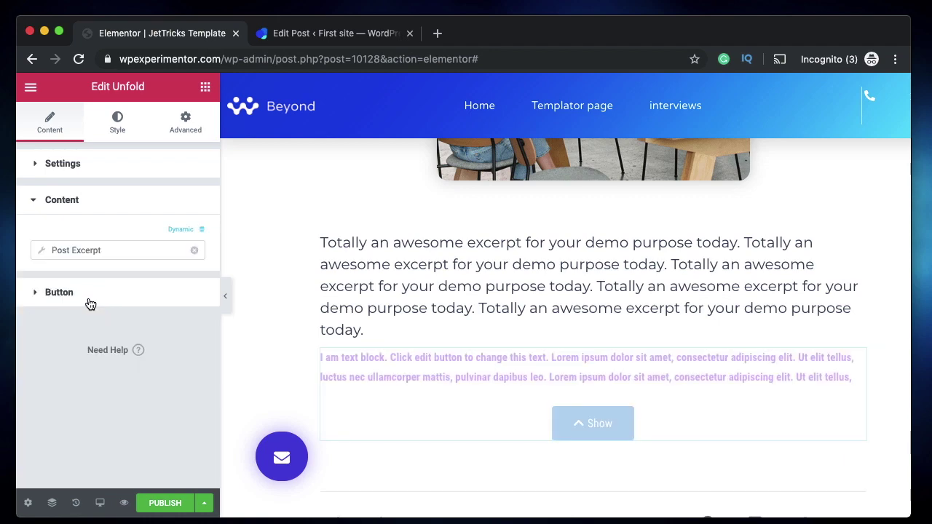
Delete the original excerpt block and expand the Unfold widget's Button and Style > Content sections
right_click(582, 274)
click(619, 480)
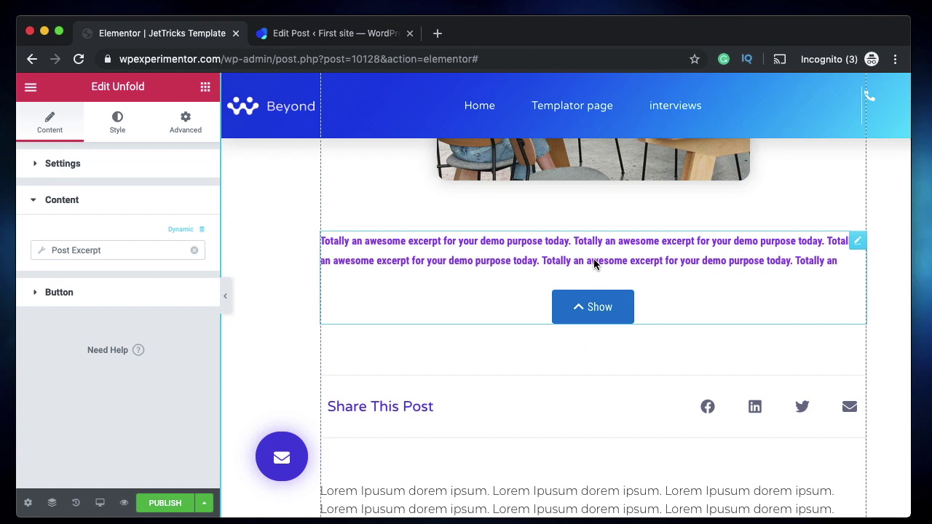
click(116, 291)
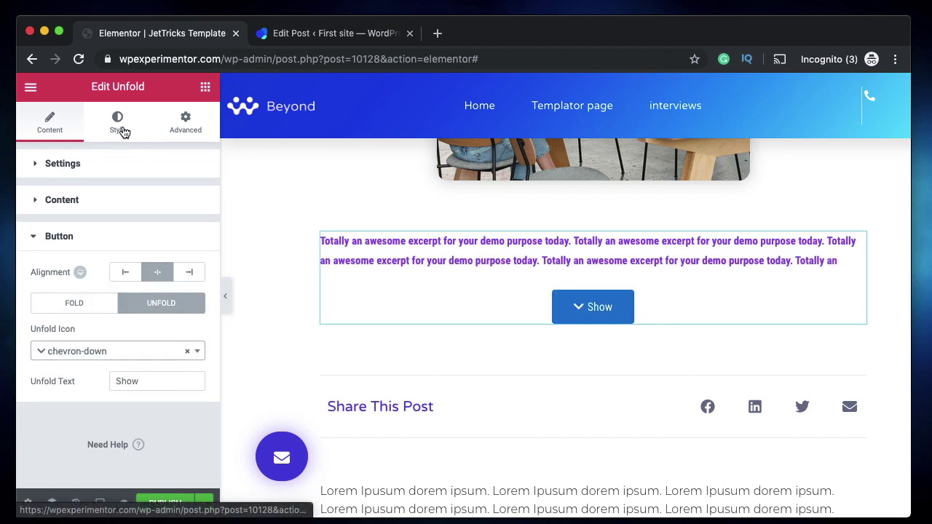
click(121, 131)
click(455, 236)
Test the excerpt twice with Show/Hide, unfolding and folding it in the preview
click(580, 317)
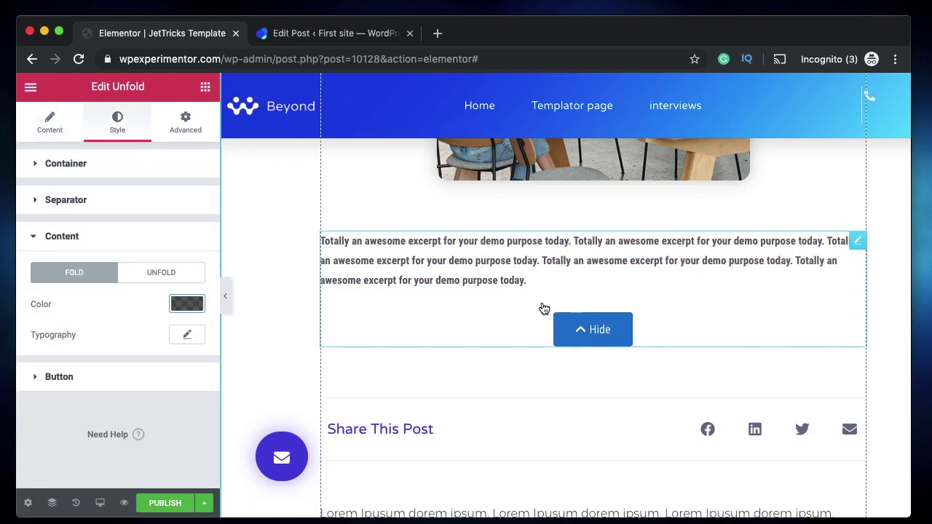
click(571, 328)
click(582, 324)
click(594, 337)
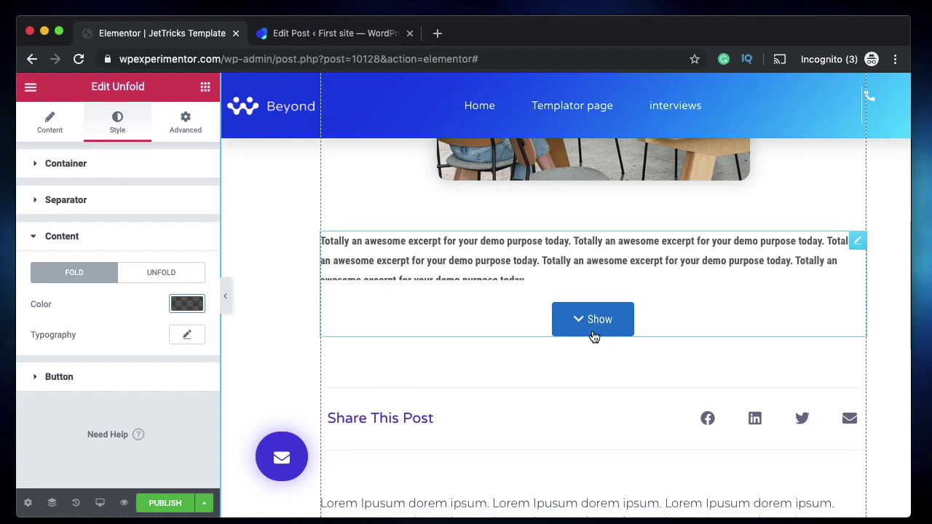
scroll(597, 346, down, 3)
scroll(569, 354, up, 3)
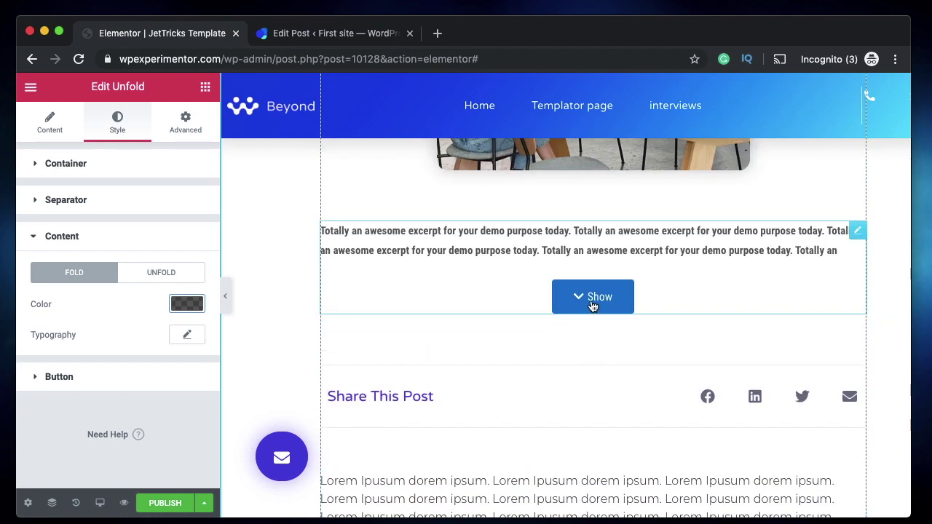
scroll(558, 422, down, 2)
scroll(558, 422, up, 3)
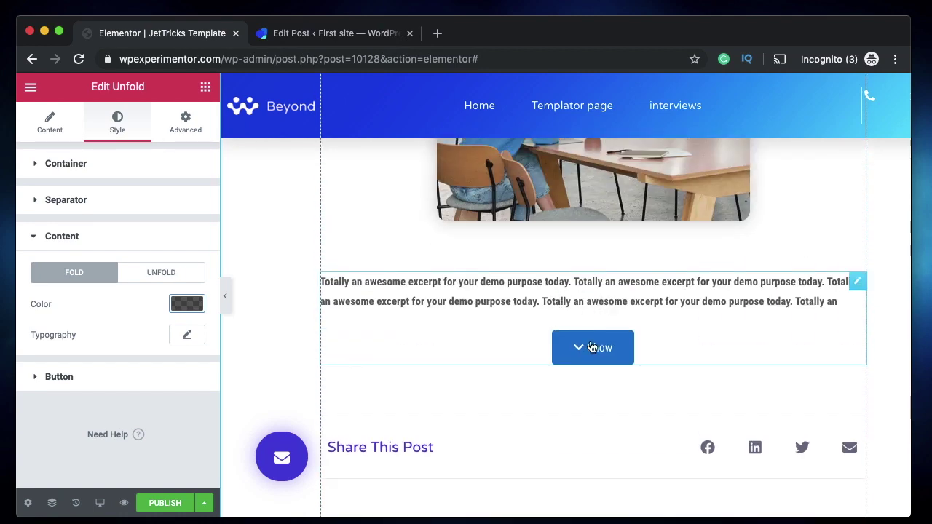
scroll(686, 338, down, 5)
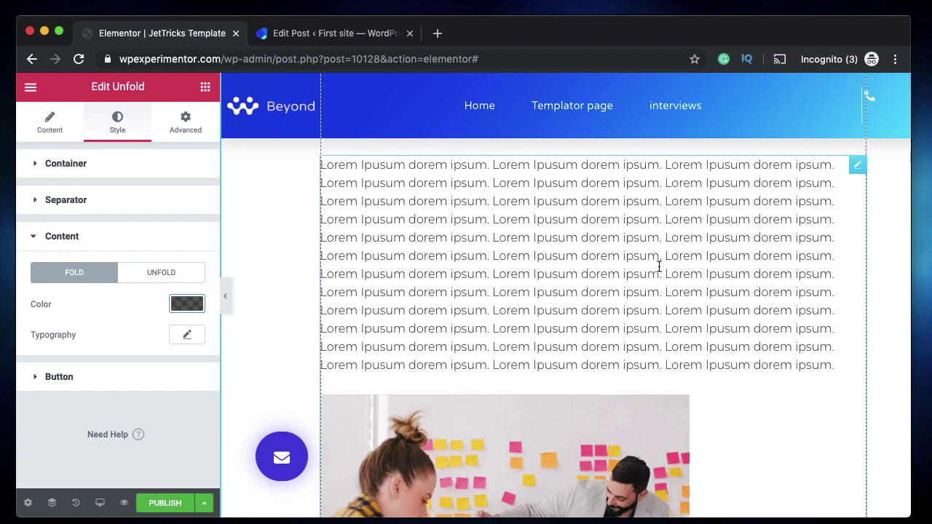
Select the Lorem Ipsum Post Content widget below Share This Post to view its settings
click(573, 311)
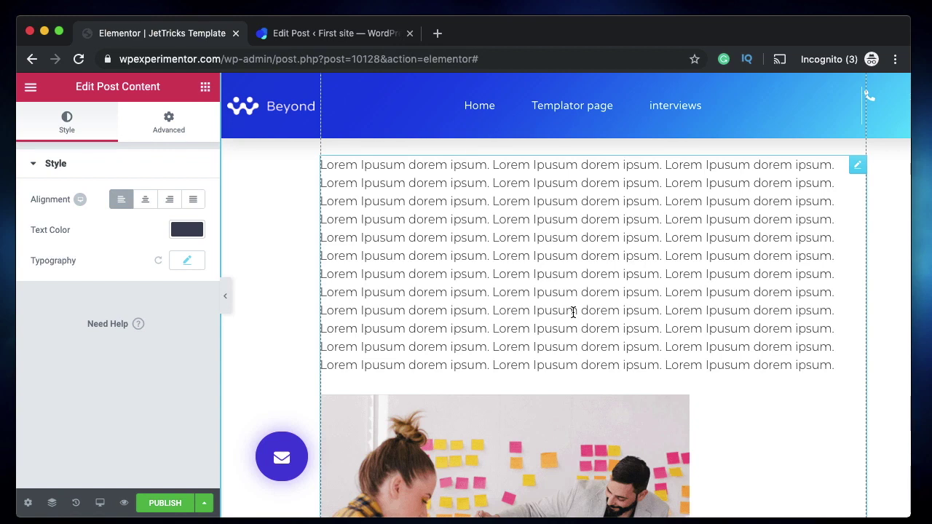
scroll(573, 311, up, 3)
scroll(568, 327, up, 3)
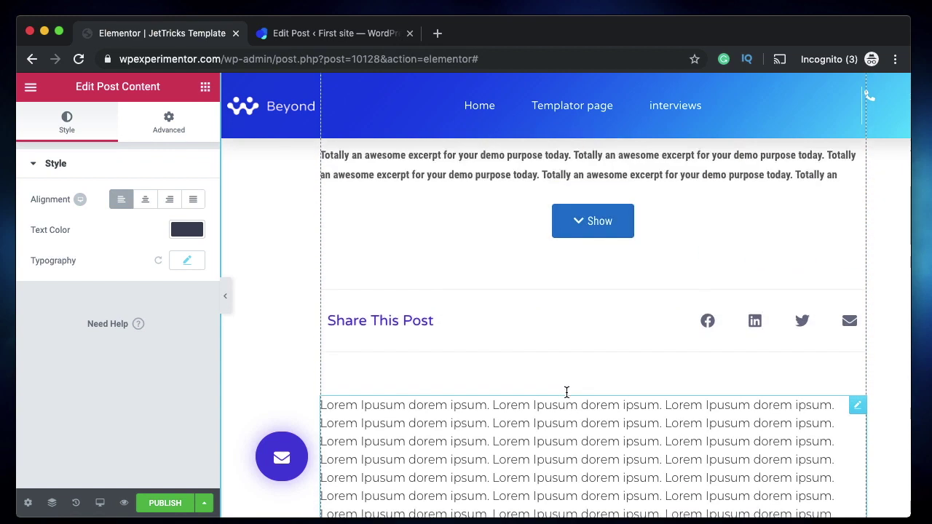
scroll(579, 386, down, 3)
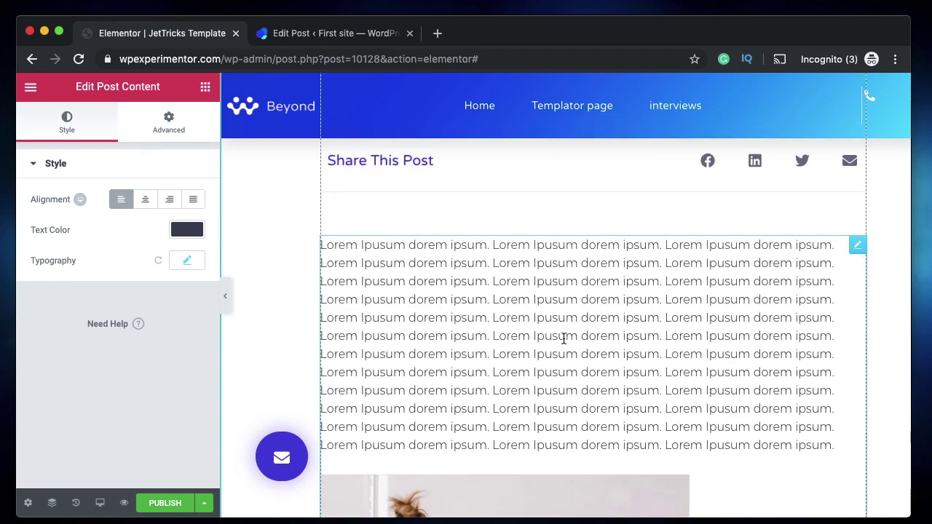
scroll(564, 337, down, 5)
scroll(564, 337, up, 5)
scroll(563, 339, up, 2)
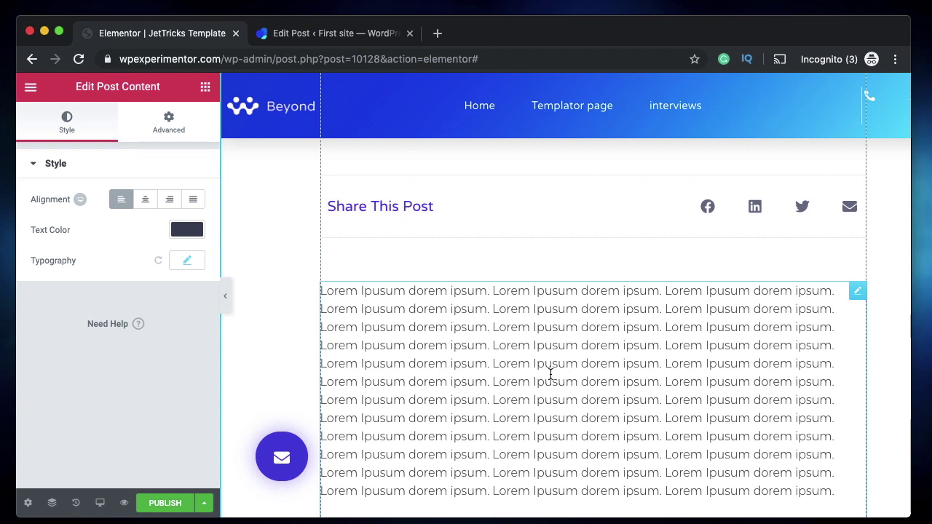
scroll(550, 374, up, 5)
click(364, 253)
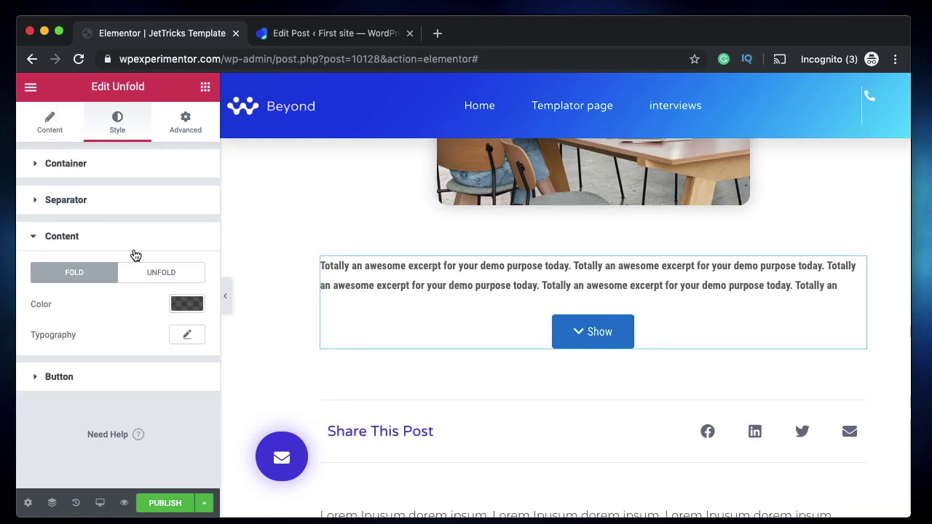
click(50, 121)
click(197, 229)
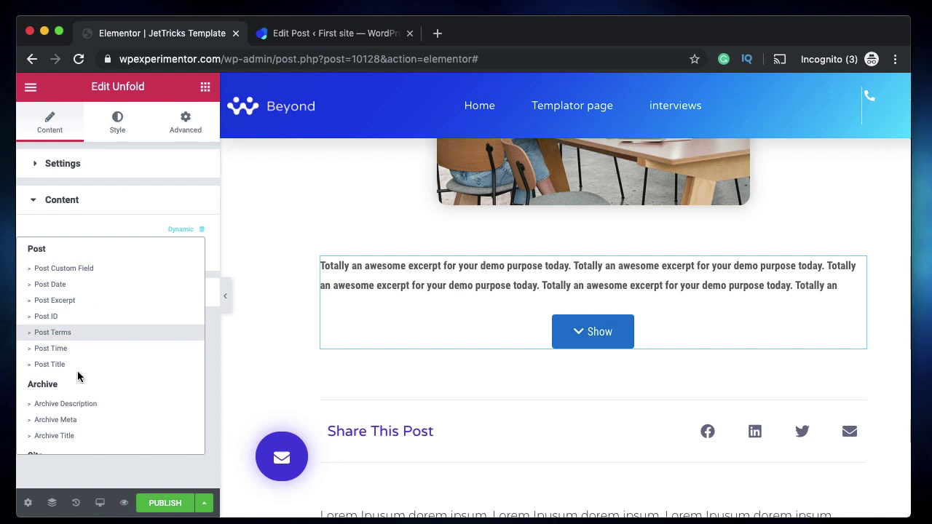
scroll(78, 378, down, 1)
scroll(78, 401, up, 1)
scroll(87, 349, down, 5)
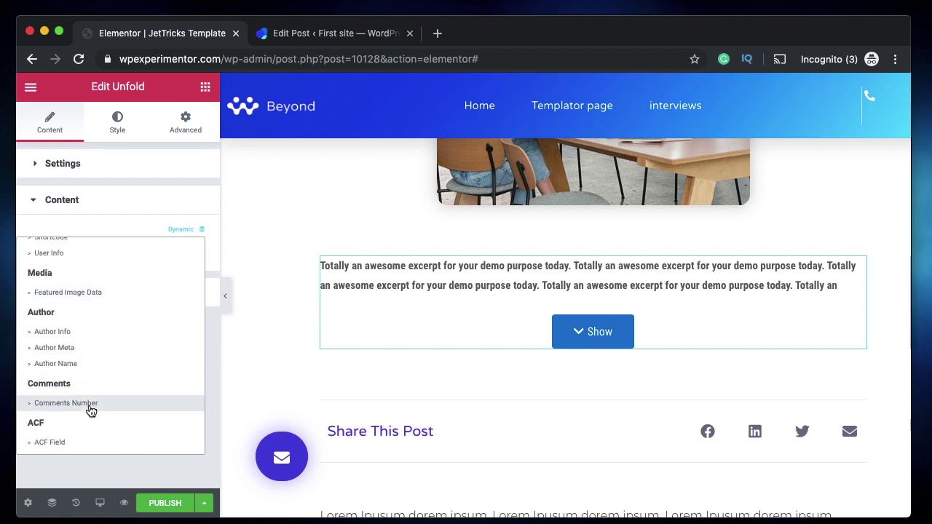
scroll(91, 379, up, 10)
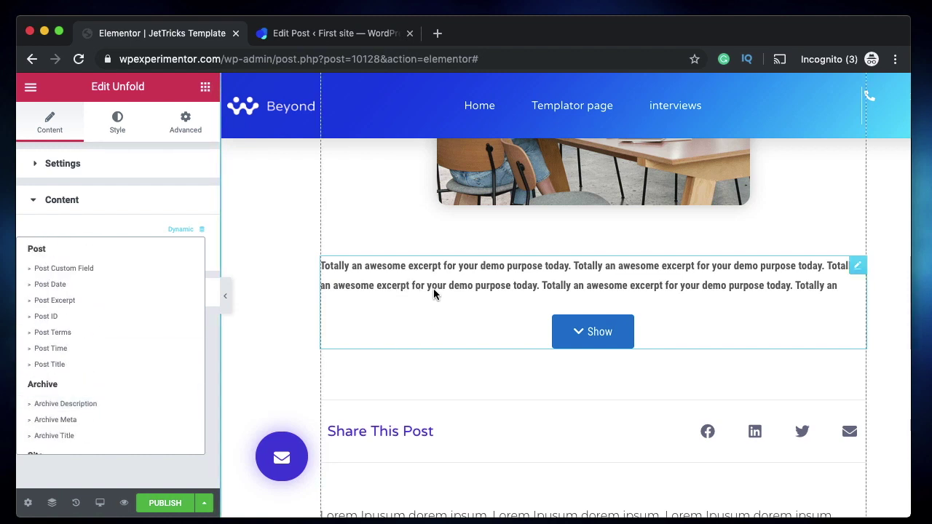
click(173, 205)
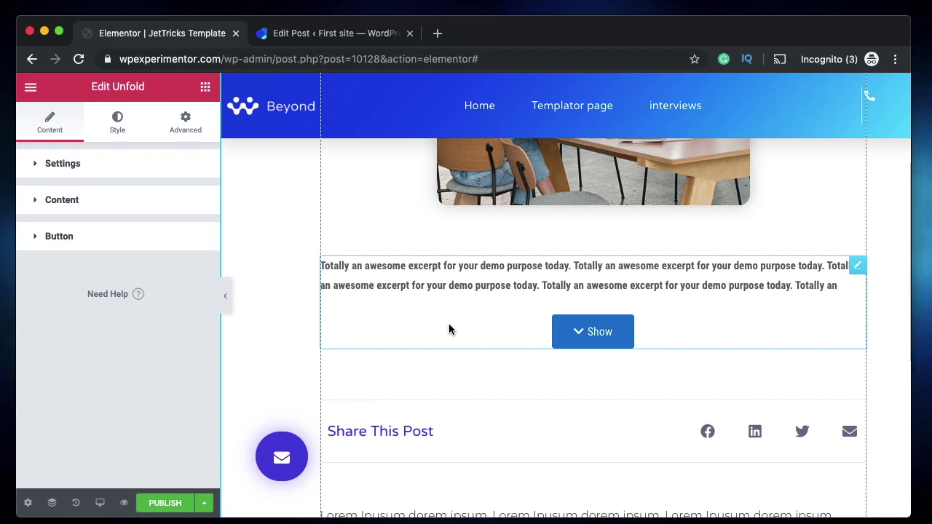
scroll(448, 324, down, 2)
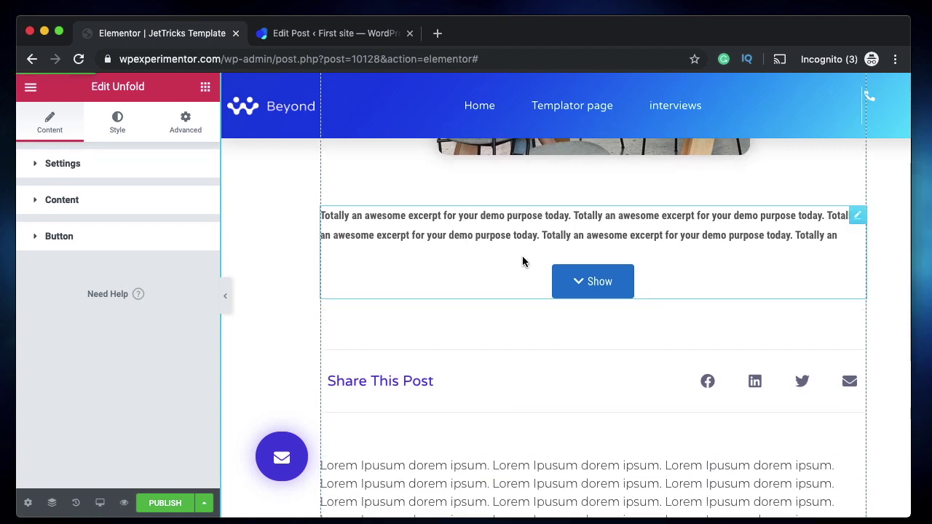
Add a Post Content widget directly below the Unfold widget's Show button
click(205, 87)
text(tex)
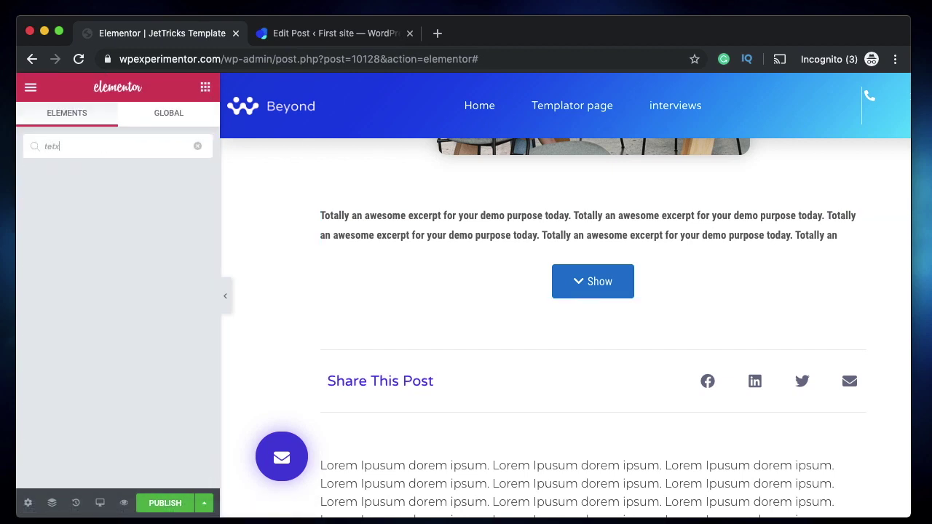
key(BackSpace)
key(BackSpace)
key(BackSpace)
key(BackSpace)
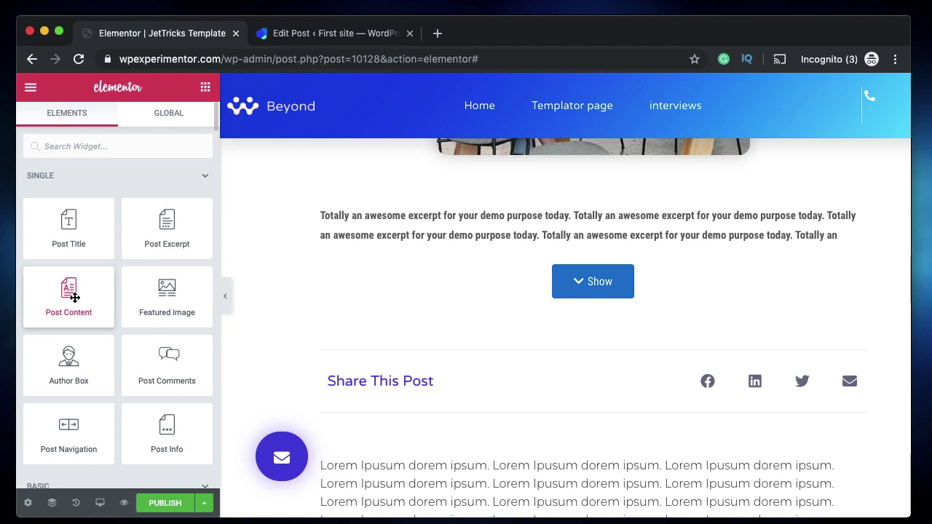
drag(74, 297, 560, 312)
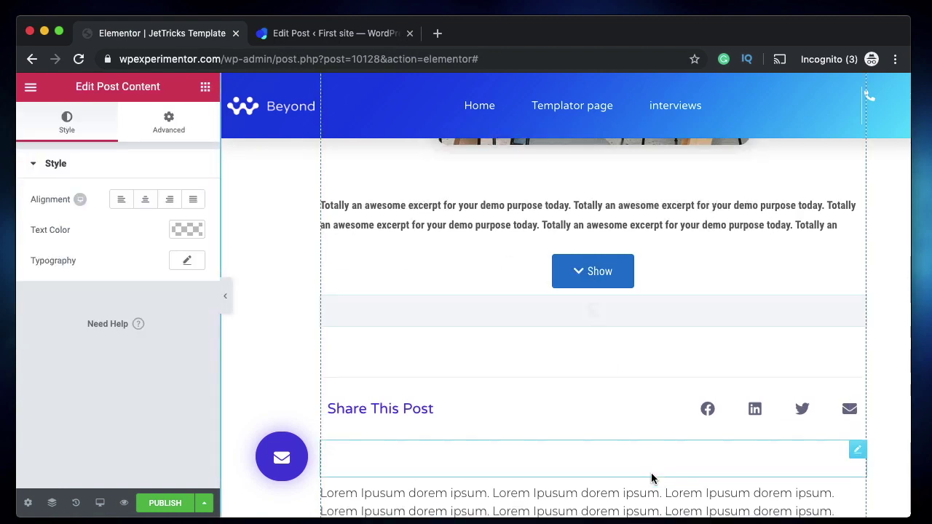
scroll(811, 241, down, 4)
scroll(851, 227, down, 10)
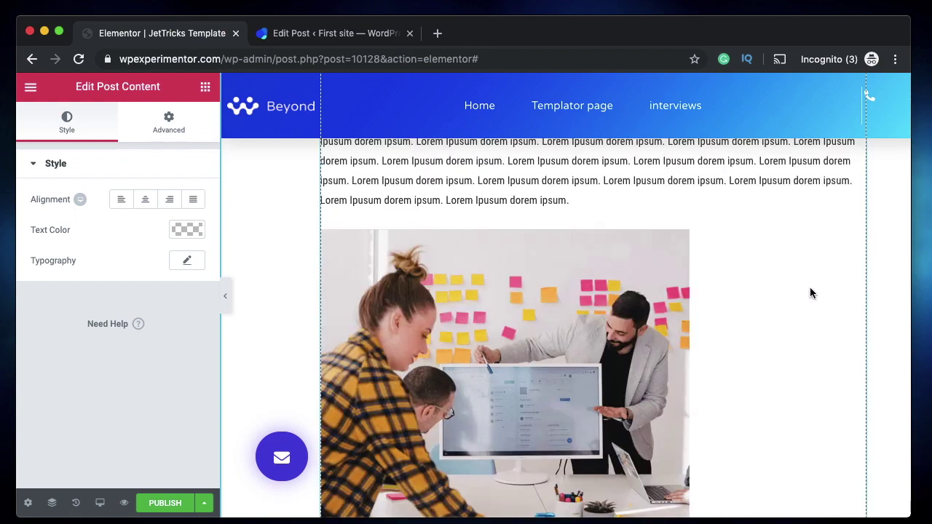
scroll(809, 287, up, 5)
scroll(810, 286, down, 4)
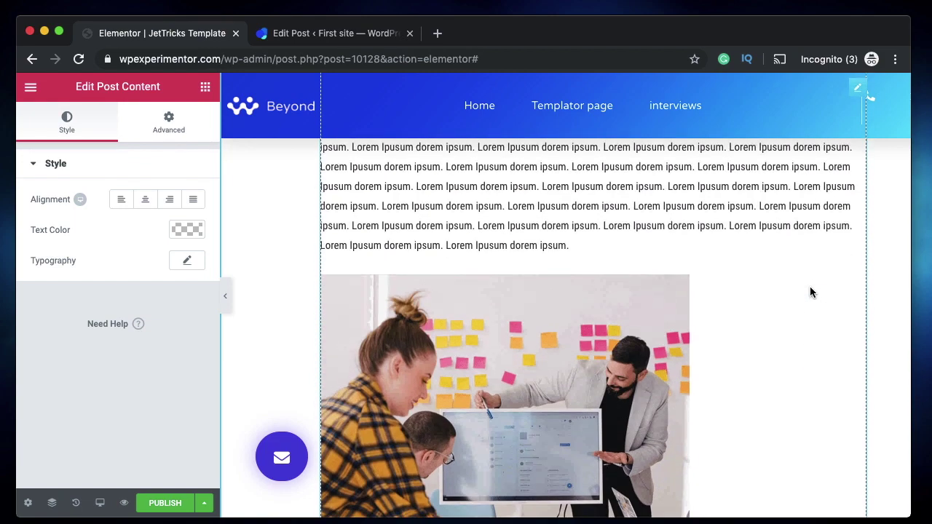
scroll(809, 291, down, 5)
scroll(810, 291, up, 1)
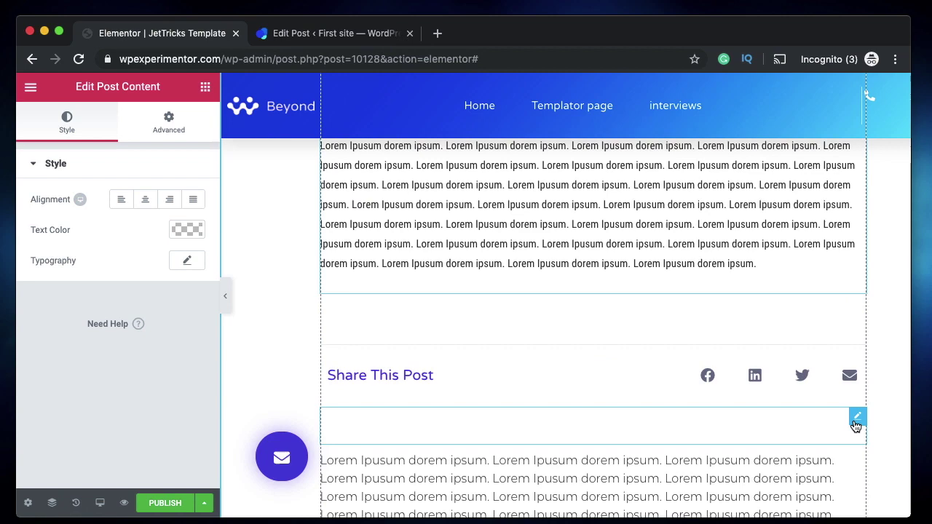
Delete the empty spacer below Share This Post
right_click(856, 426)
click(830, 502)
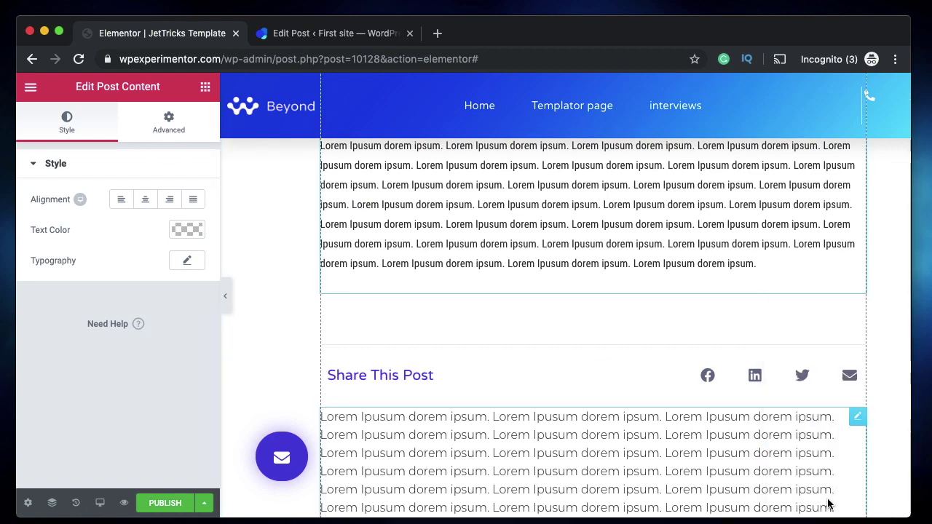
scroll(800, 276, up, 2)
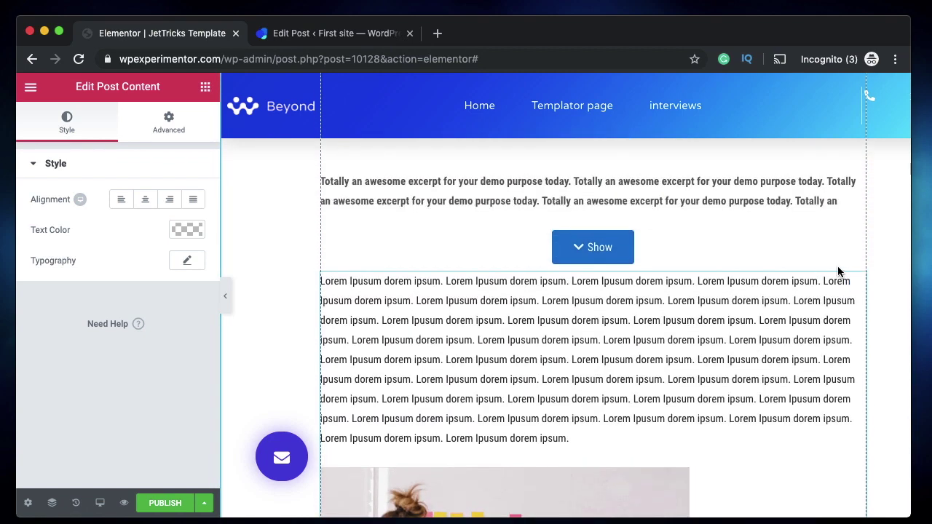
Save the new post content block as the global widget 'Post Content Global'
right_click(857, 283)
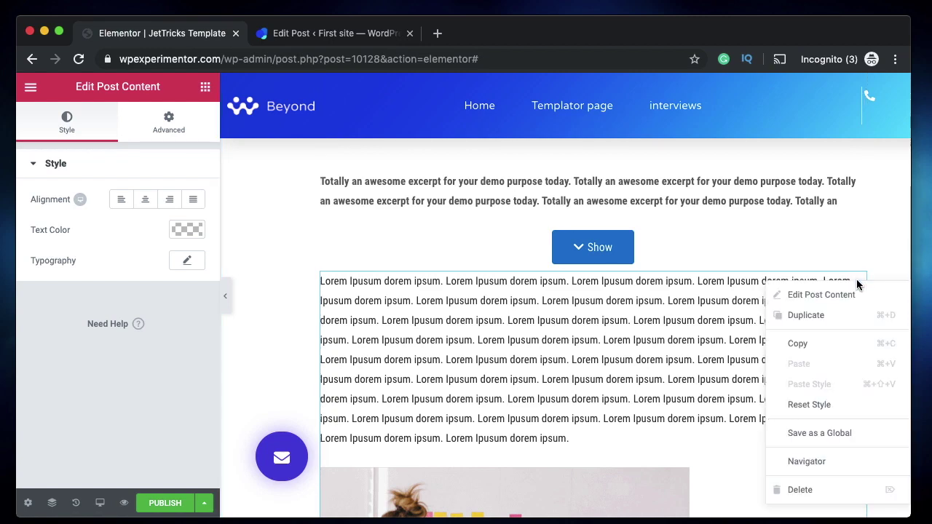
click(838, 435)
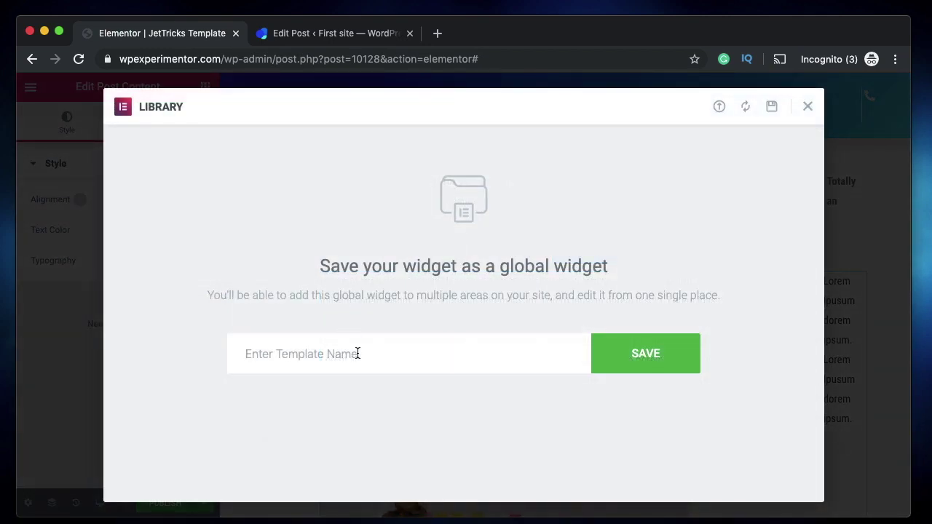
text(Post Content Global)
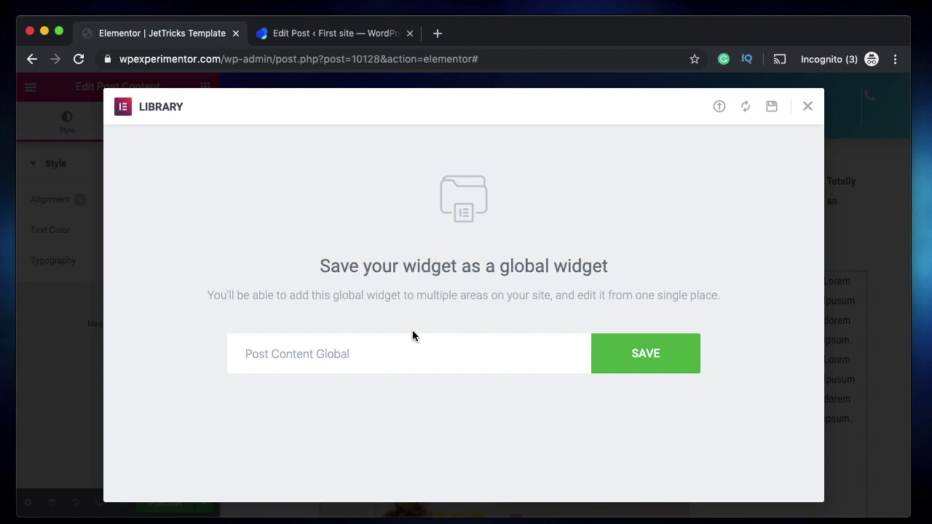
click(627, 352)
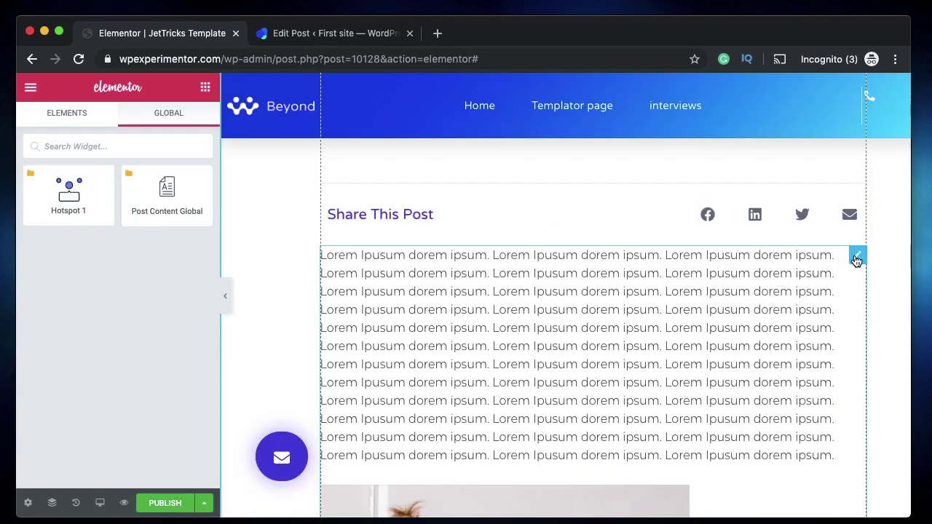
Delete the post content widget and the Lorem paragraph below the Show button
right_click(853, 256)
click(831, 466)
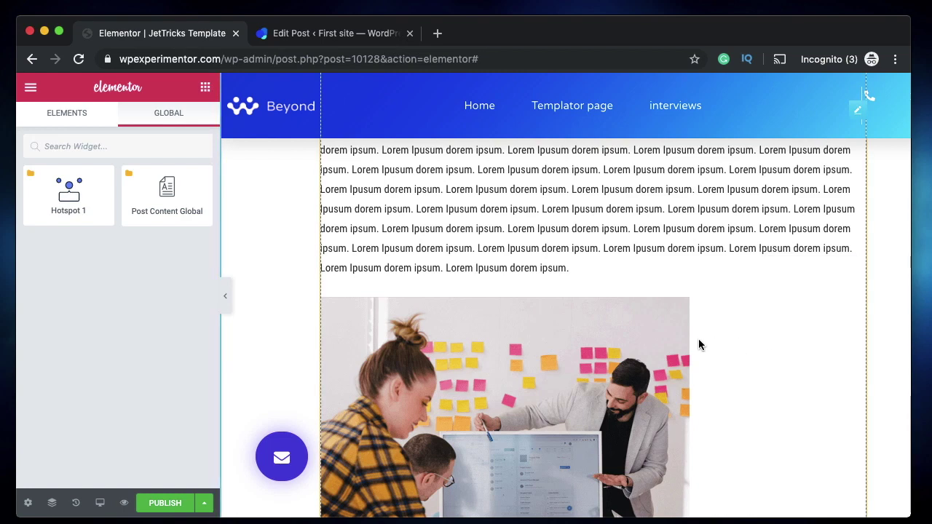
scroll(699, 343, up, 3)
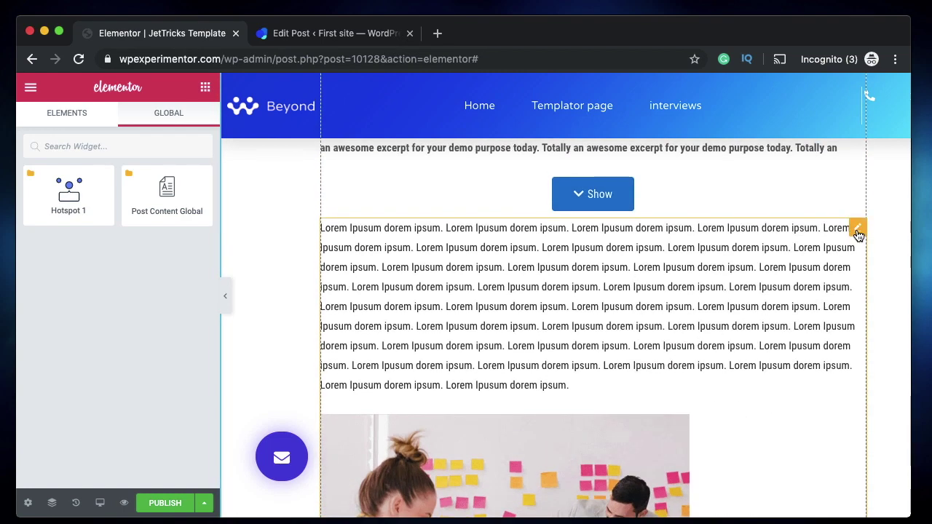
right_click(857, 233)
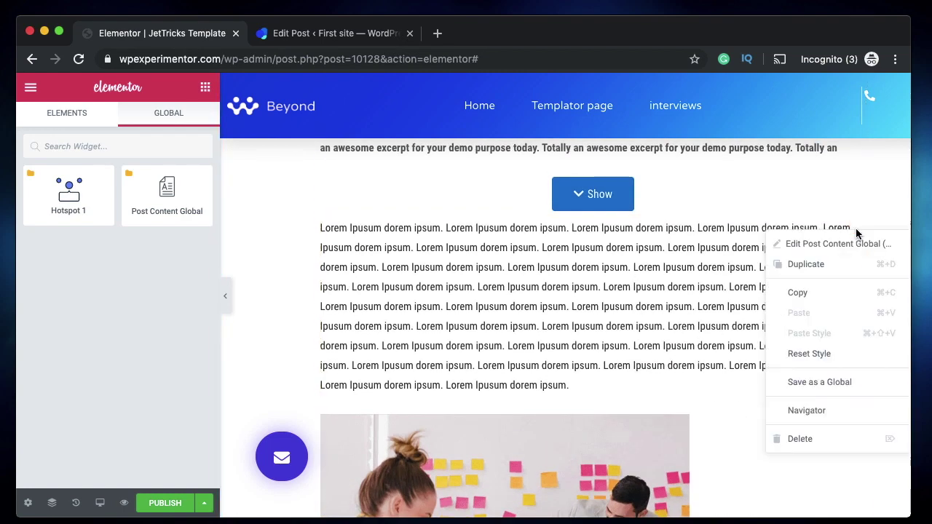
click(818, 439)
scroll(777, 368, up, 3)
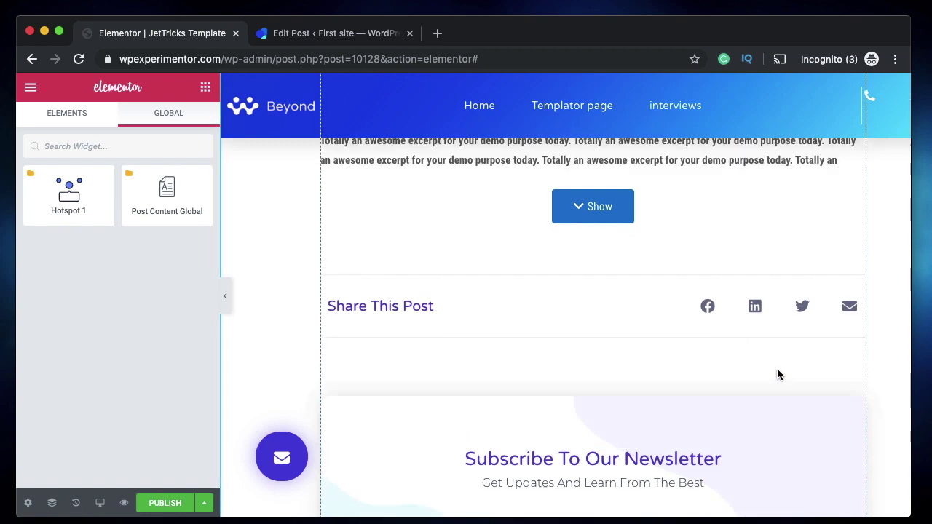
Open Templates > Saved Templates in a new tab and select Post Content Global's shortcode (id 10130)
click(327, 33)
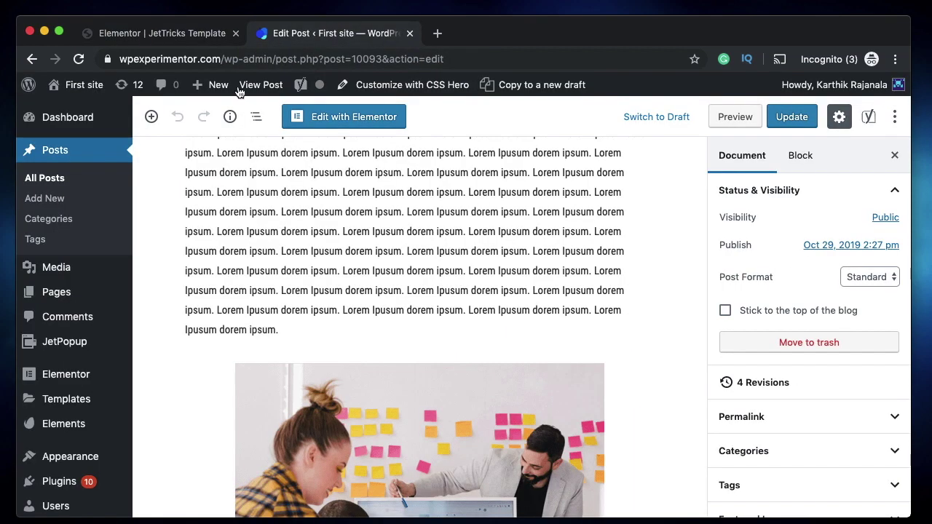
mouse_move(91, 297)
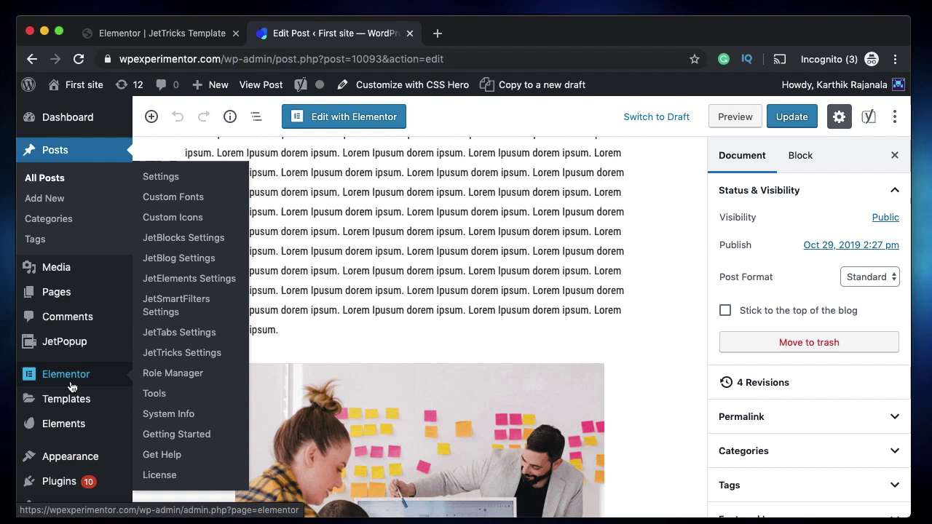
mouse_move(72, 402)
super+click(171, 402)
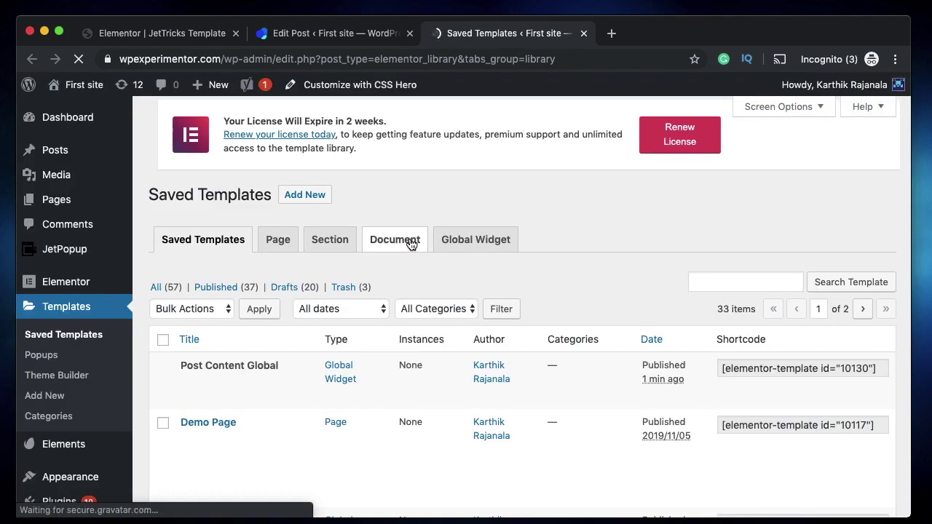
click(755, 374)
key(super+c)
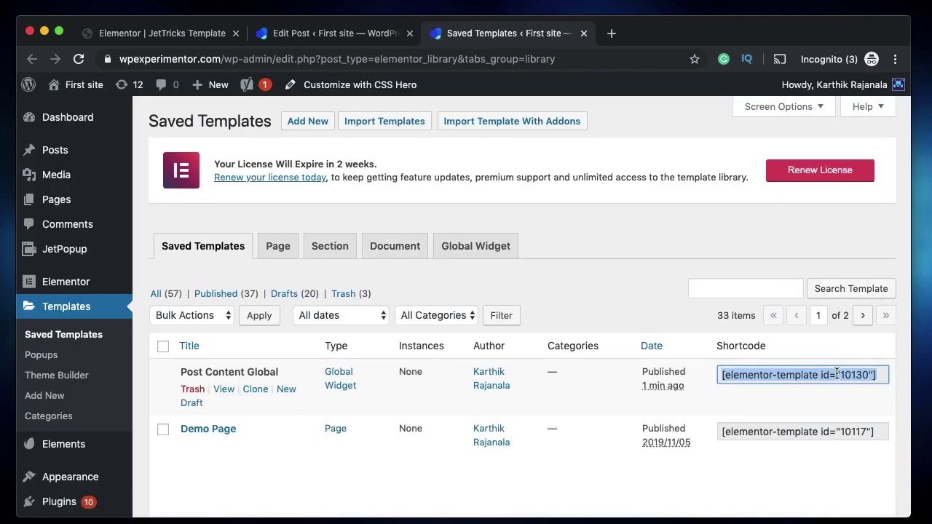
Select the Unfold widget and expand its Content, Button and fold settings
click(156, 33)
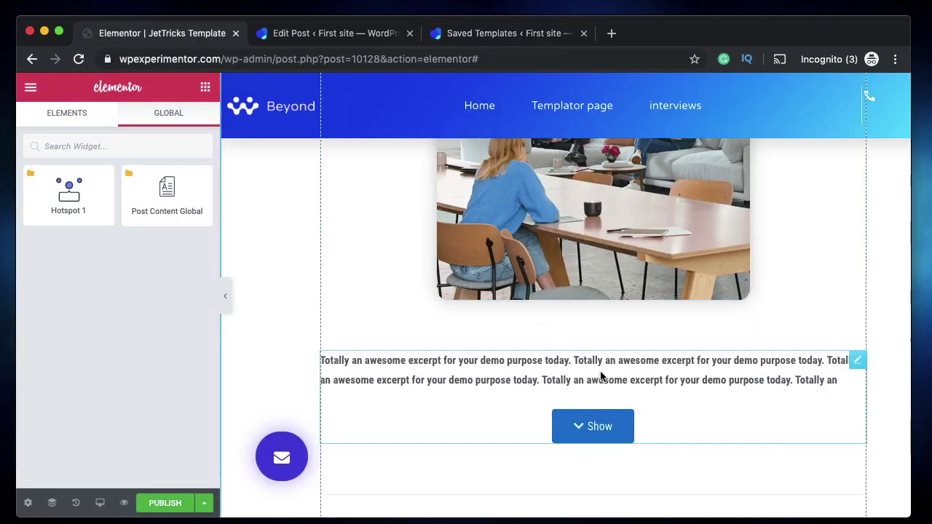
click(655, 368)
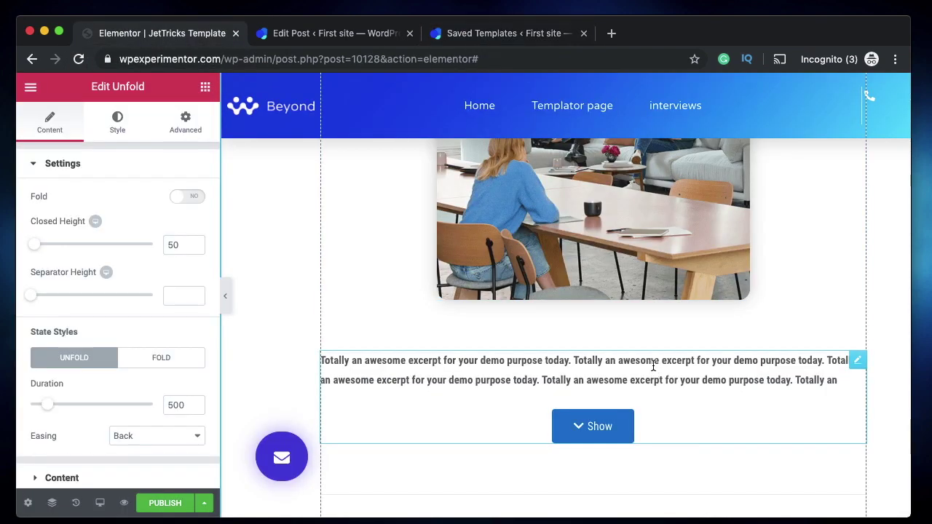
scroll(86, 329, down, 3)
click(95, 349)
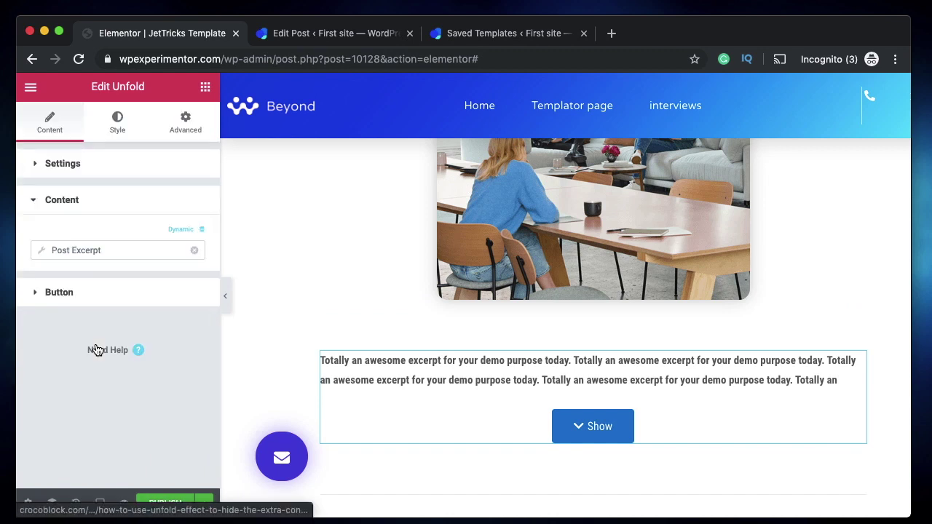
click(85, 294)
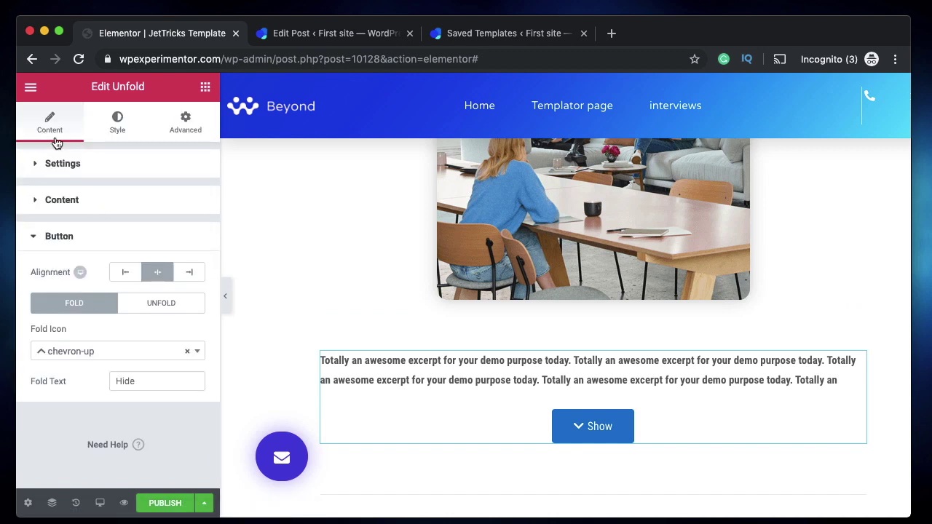
click(53, 166)
scroll(102, 255, down, 3)
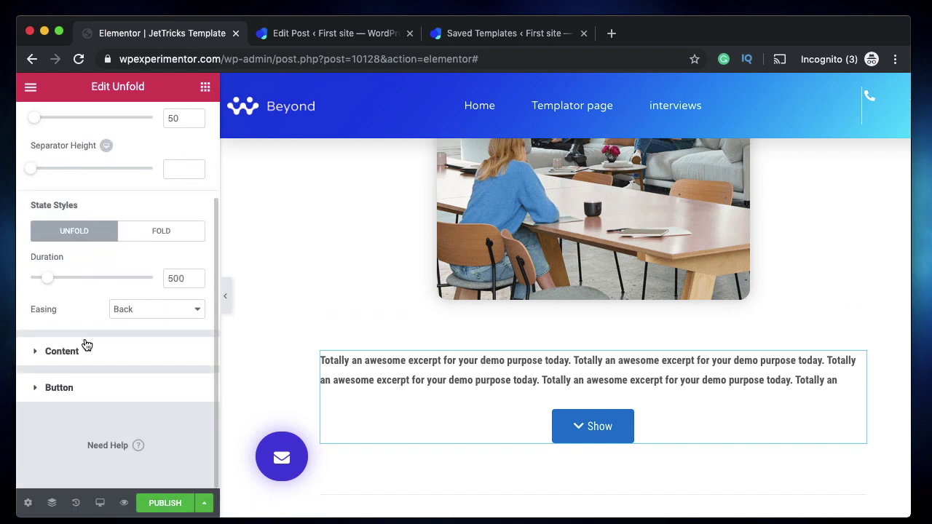
click(86, 348)
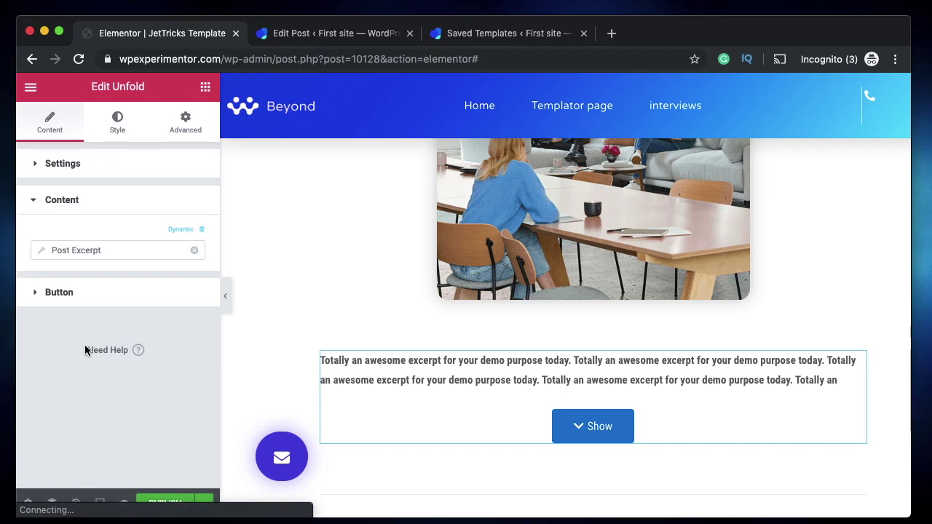
Replace the Post Excerpt dynamic content with the pasted Post Content Global shortcode
click(195, 252)
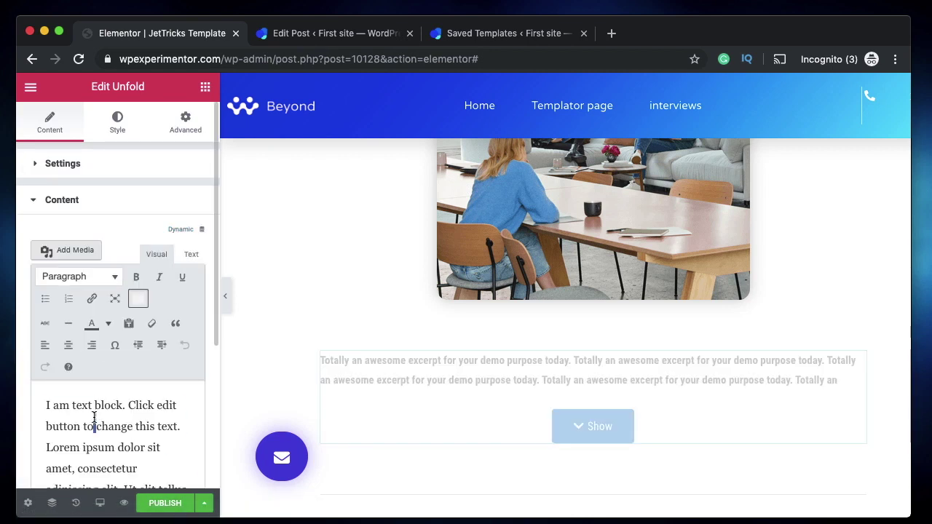
key(super+a)
key(BackSpace)
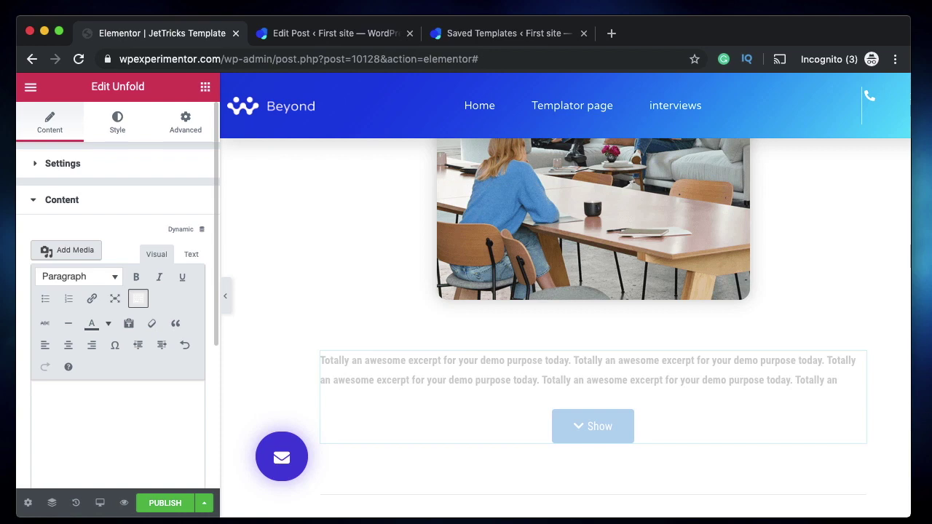
key(super+v)
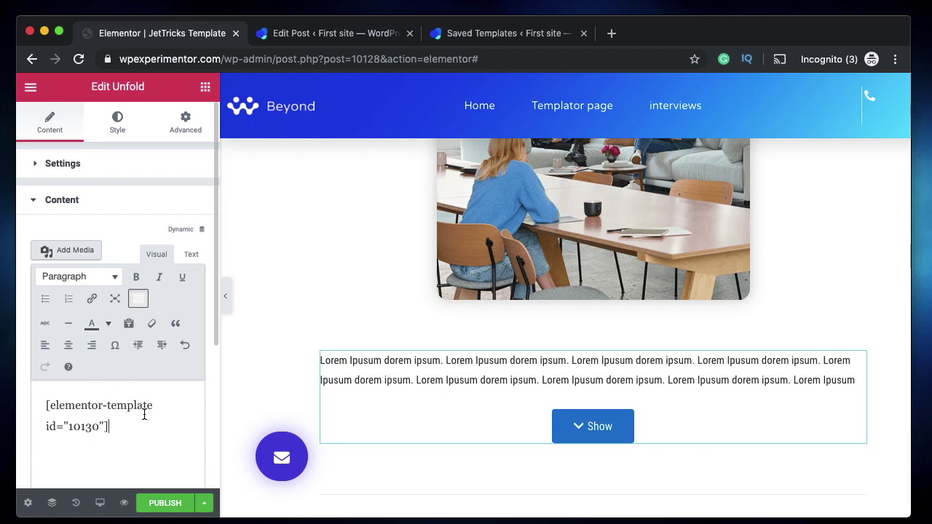
Unfold and fold the shortcode content in the preview, then collapse the Content settings
click(573, 433)
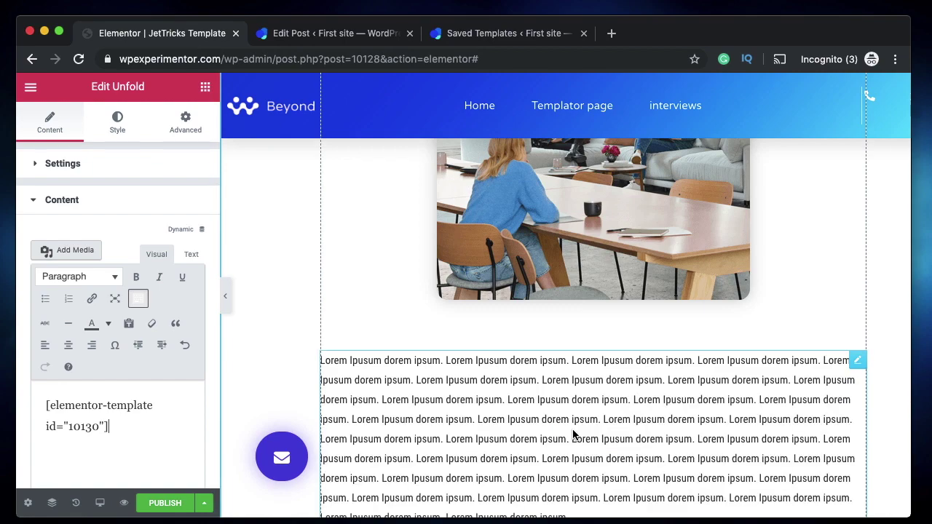
scroll(573, 434, down, 5)
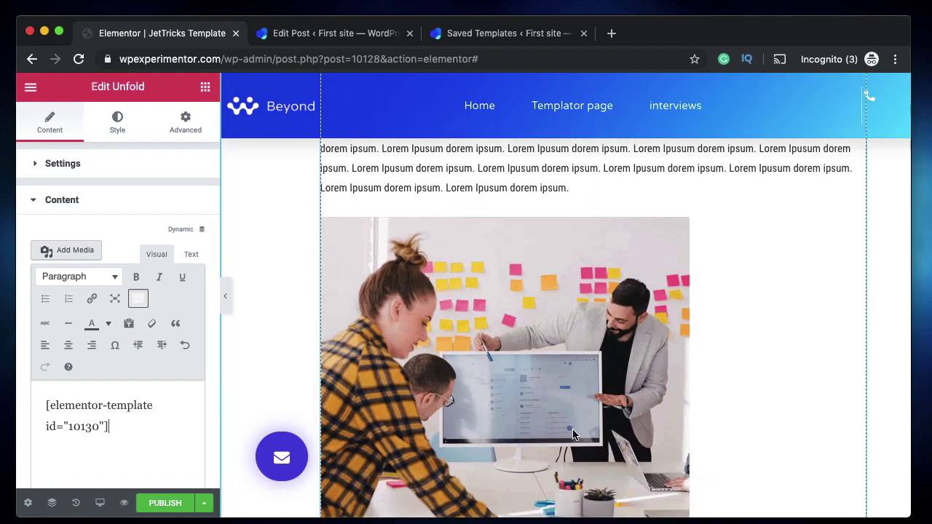
scroll(573, 434, up, 4)
scroll(574, 434, down, 1)
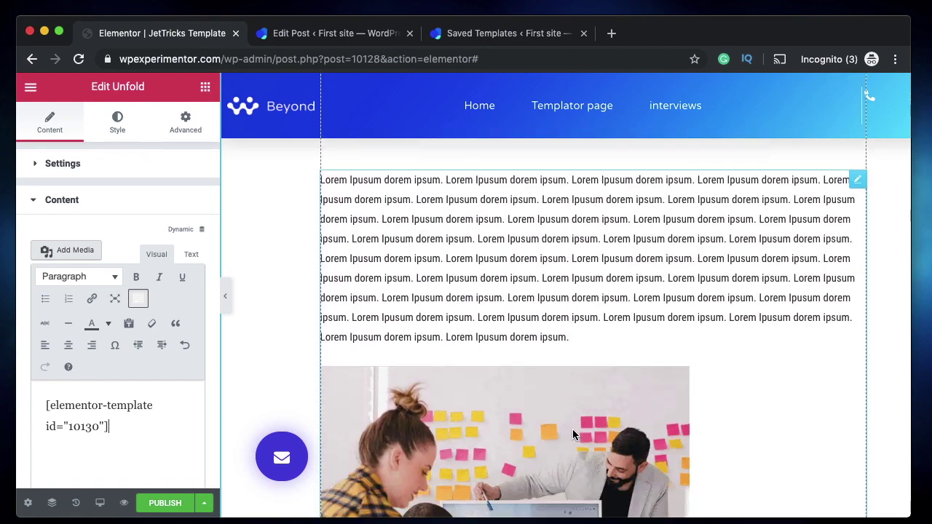
scroll(574, 434, down, 8)
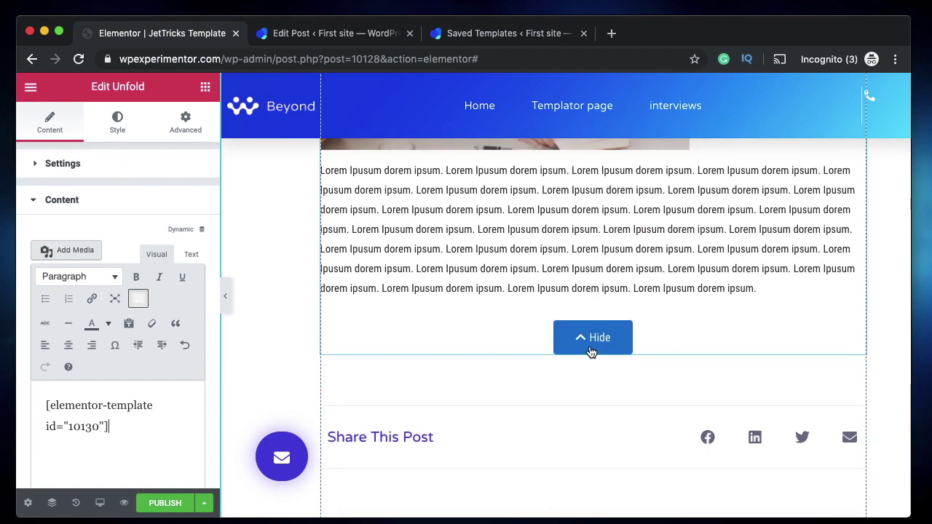
click(591, 352)
click(101, 201)
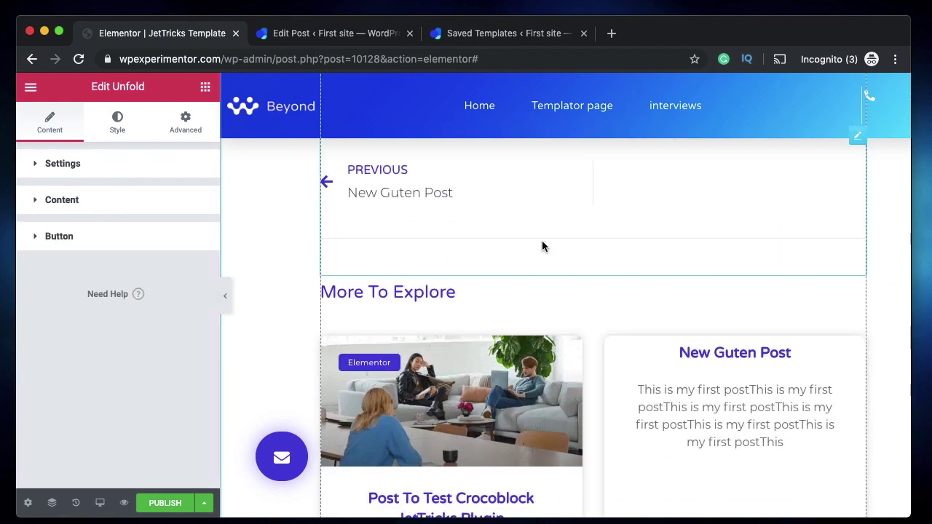
scroll(542, 246, up, 6)
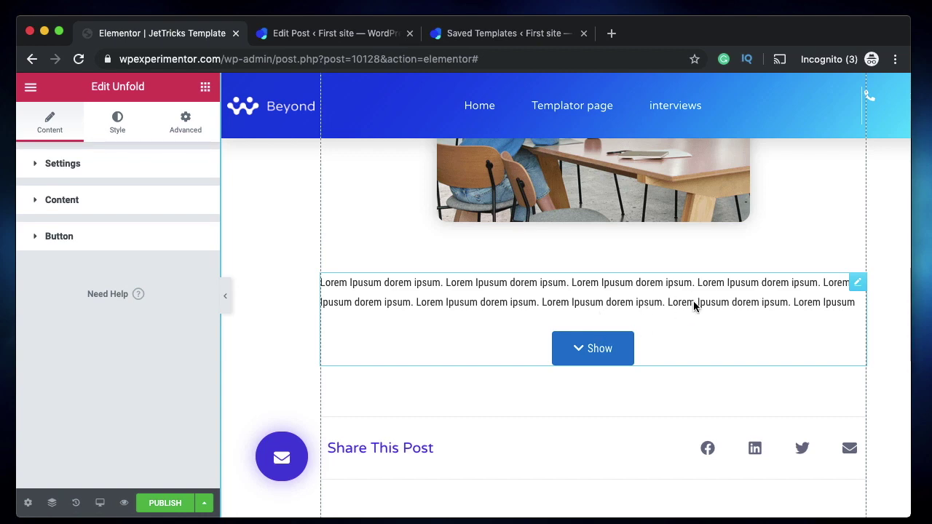
Publish the template with the display condition Include > Posts > All
click(157, 502)
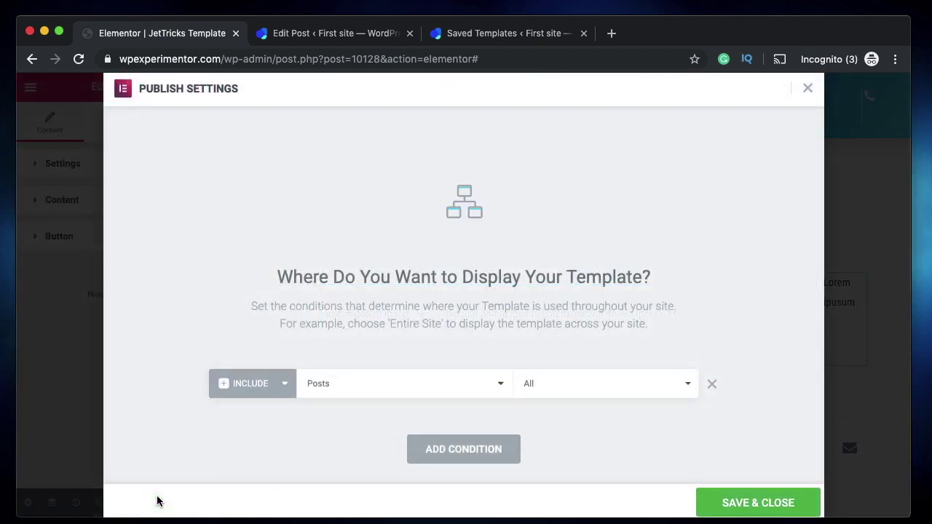
click(719, 501)
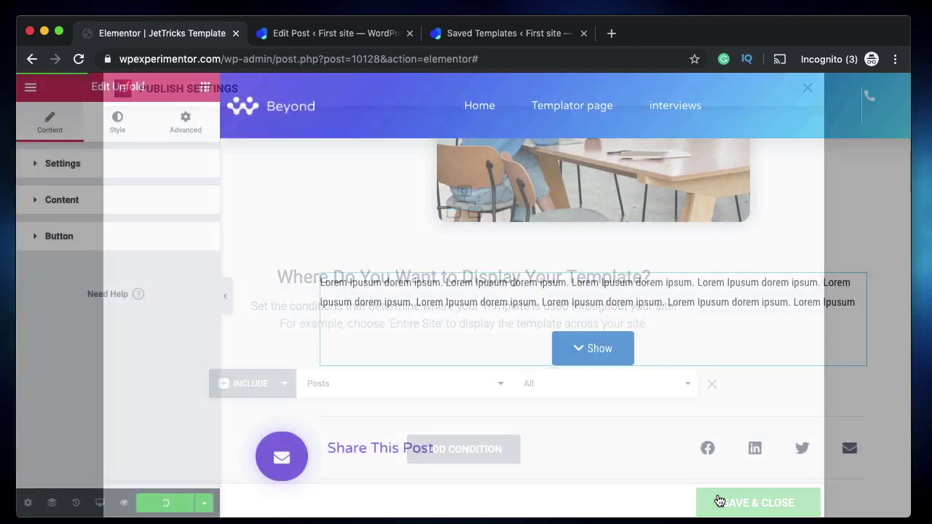
scroll(543, 324, down, 5)
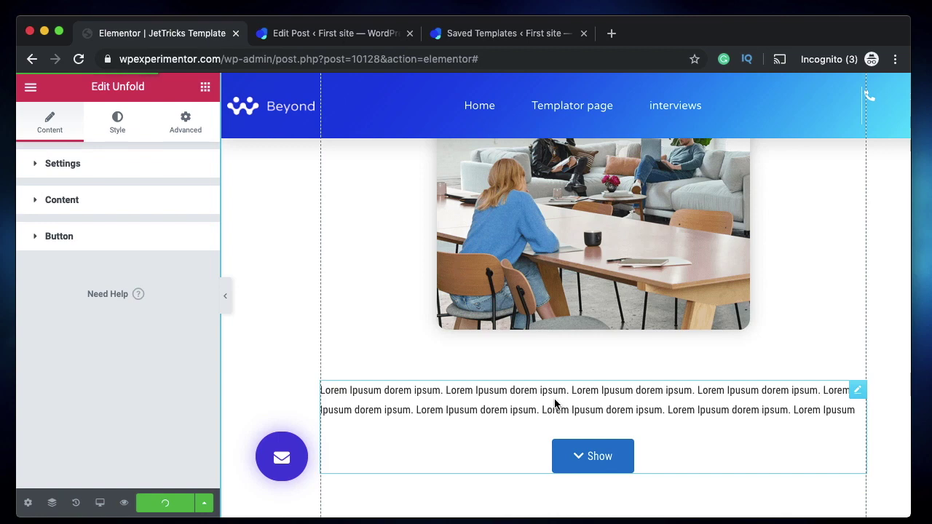
Scroll through 'Another Post to test JetTricks Plugin' in the block editor and select its image block
click(335, 32)
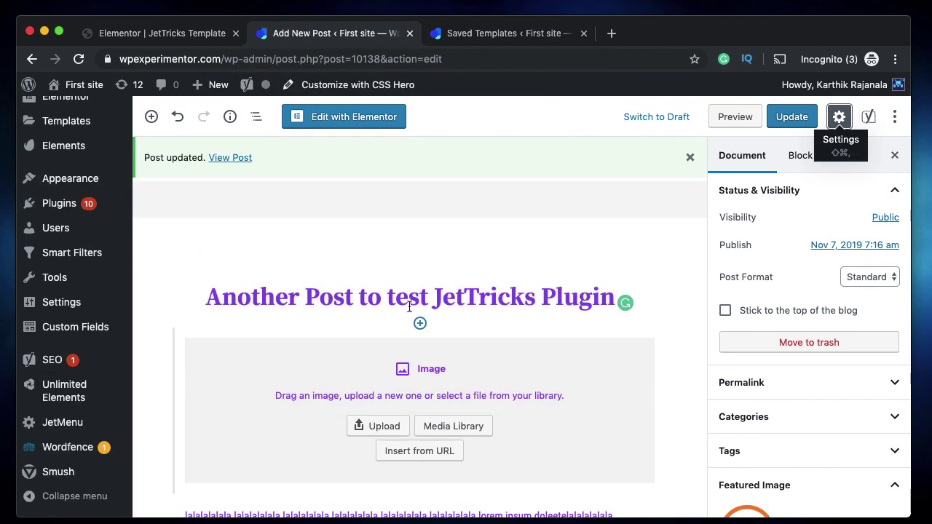
scroll(451, 291, down, 1)
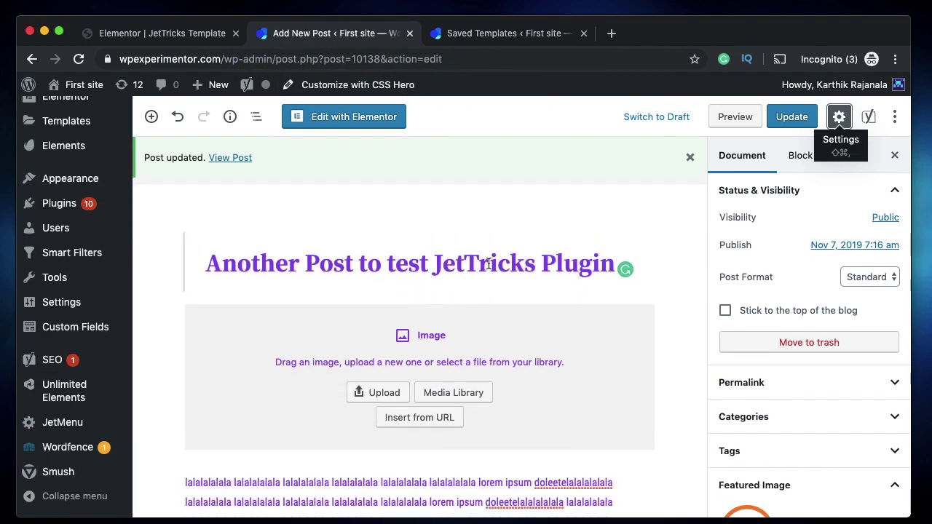
scroll(476, 295, down, 4)
scroll(476, 295, down, 4)
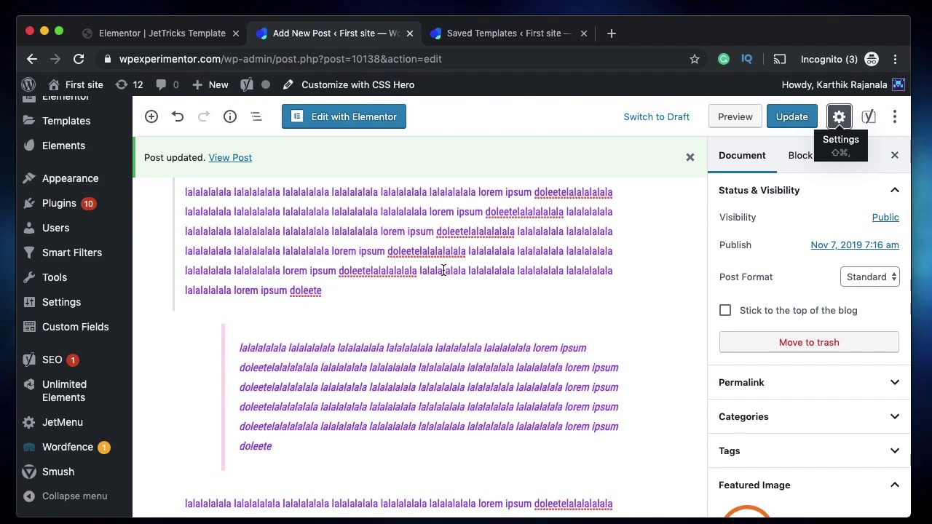
scroll(399, 472, down, 8)
scroll(419, 369, down, 3)
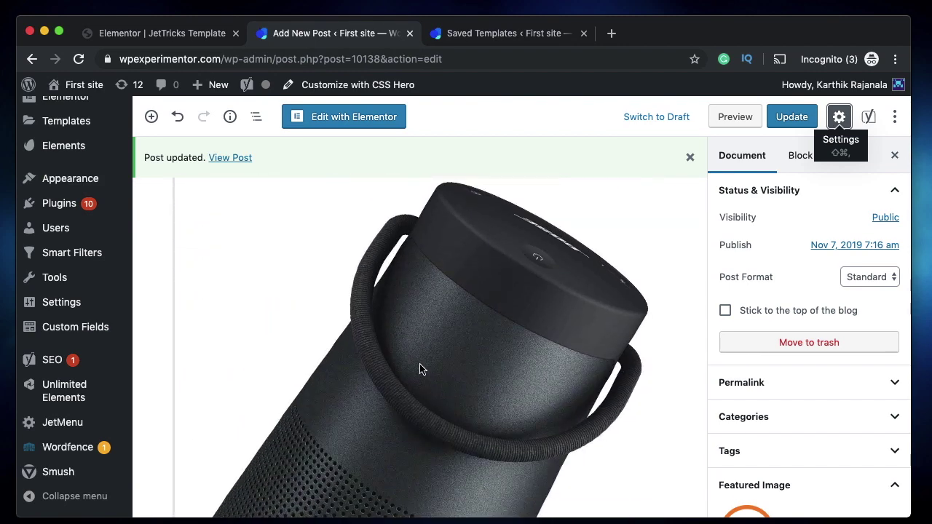
click(419, 369)
scroll(408, 349, up, 15)
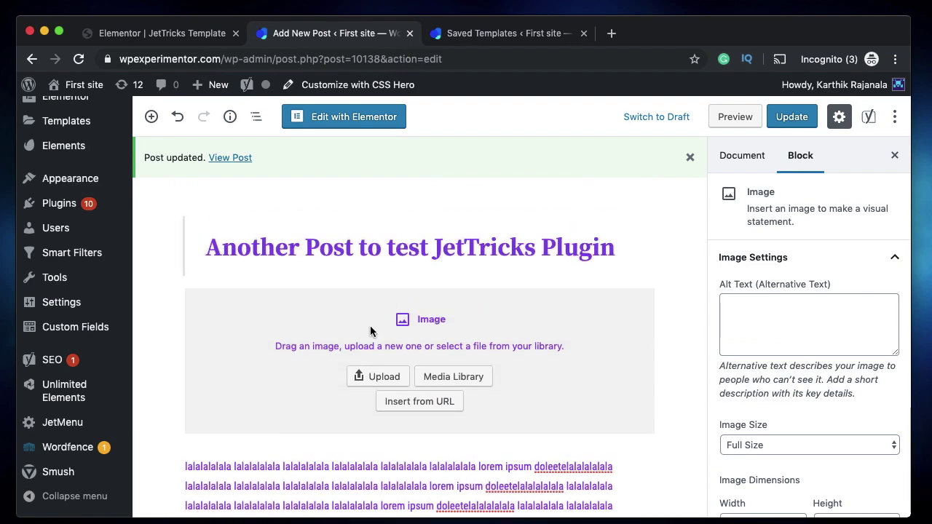
scroll(448, 401, down, 8)
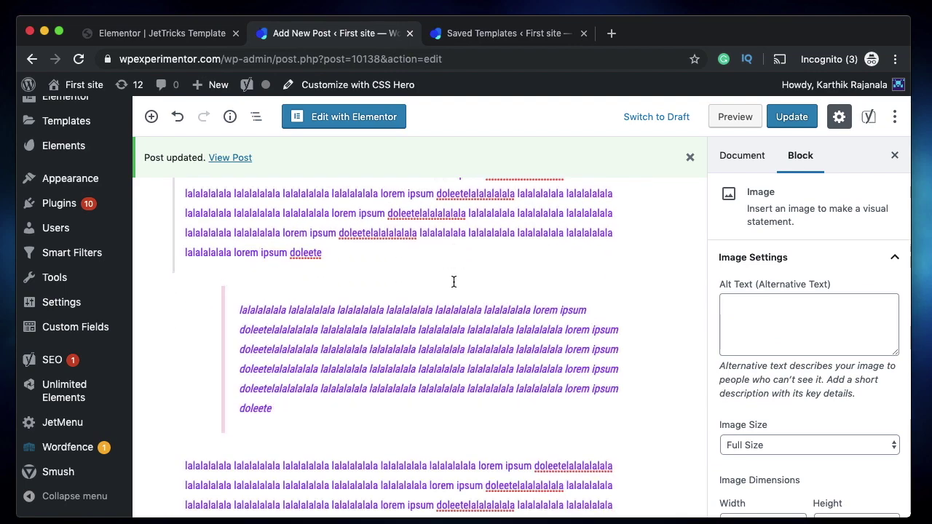
scroll(452, 262, up, 8)
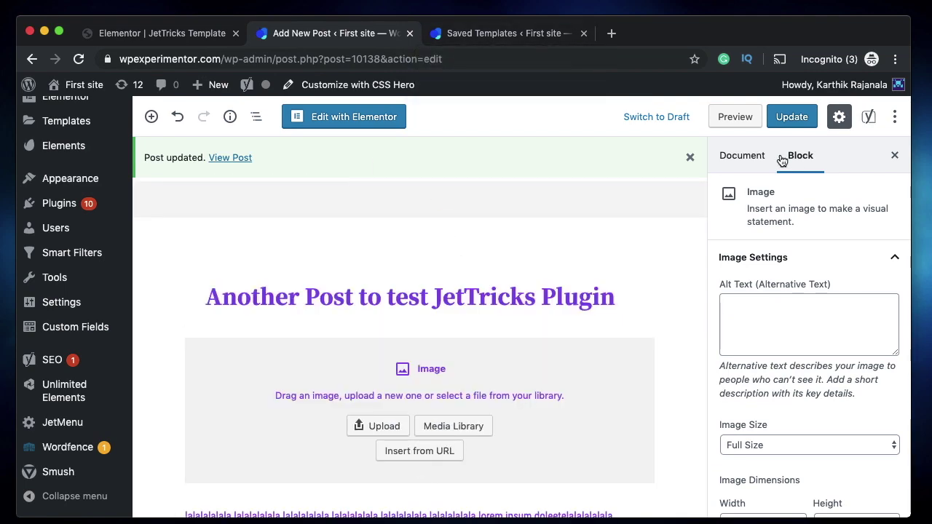
scroll(509, 322, down, 8)
scroll(509, 322, up, 8)
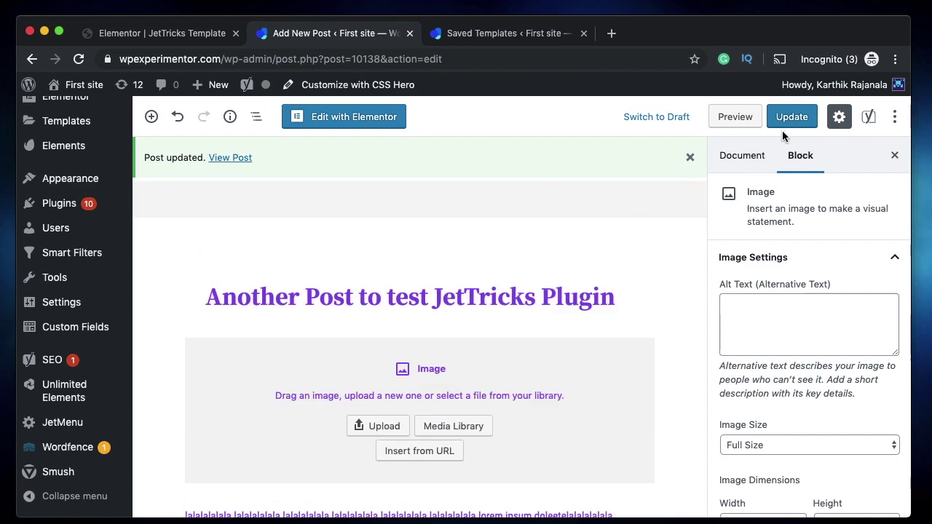
Start the post preview and switch back and forth until it finishes loading
click(725, 124)
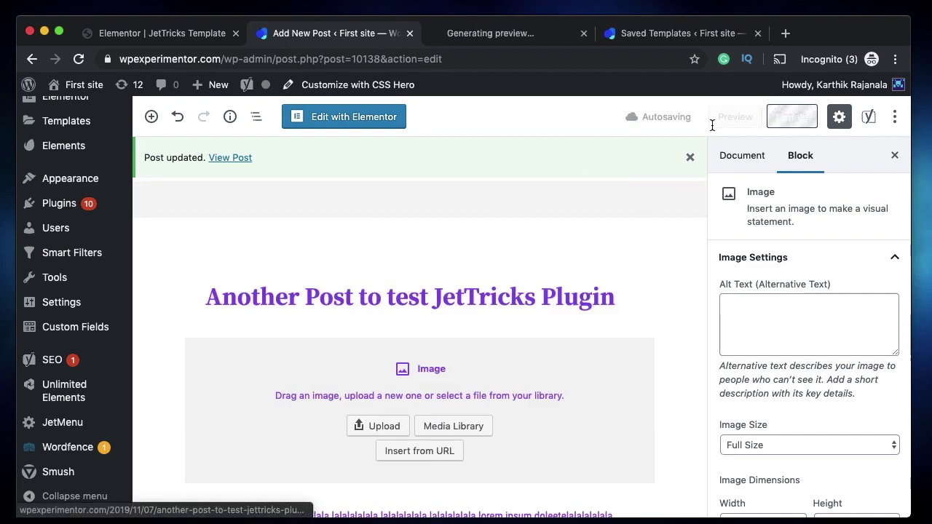
click(484, 33)
click(145, 38)
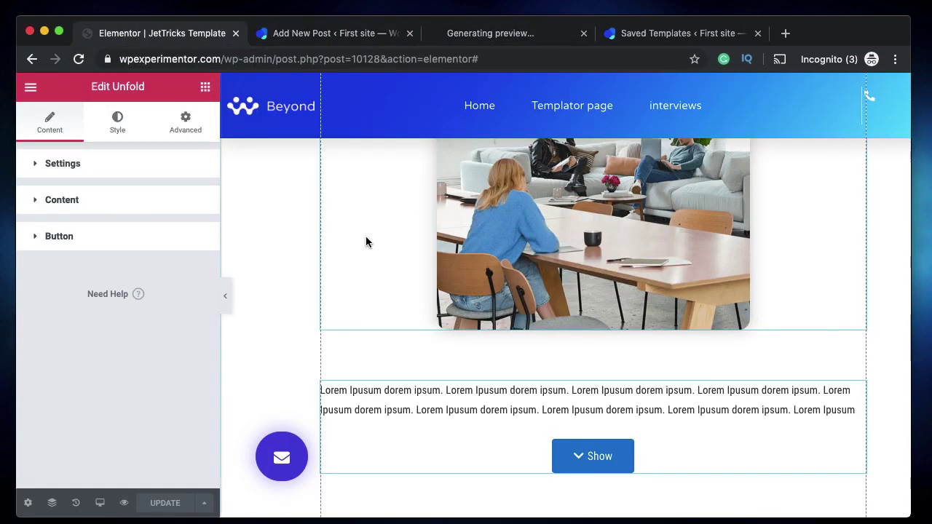
click(490, 37)
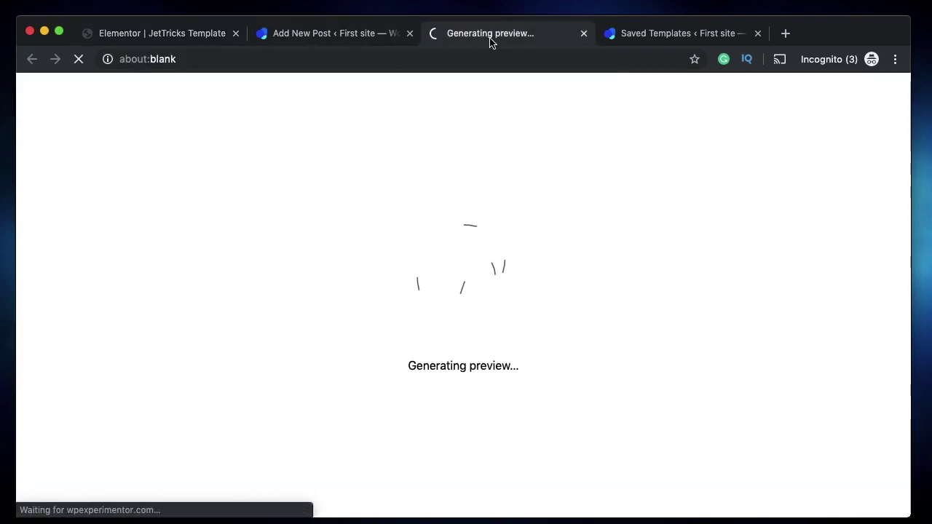
click(187, 36)
click(492, 37)
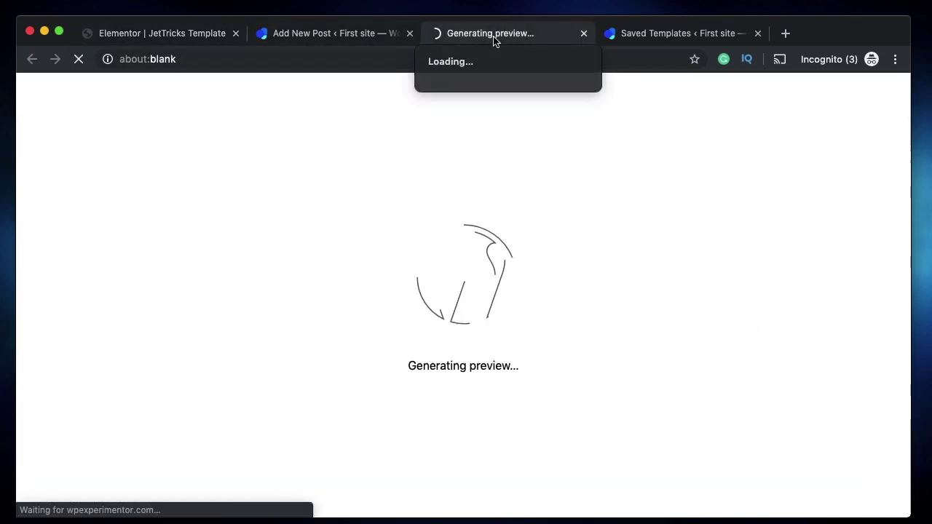
click(143, 35)
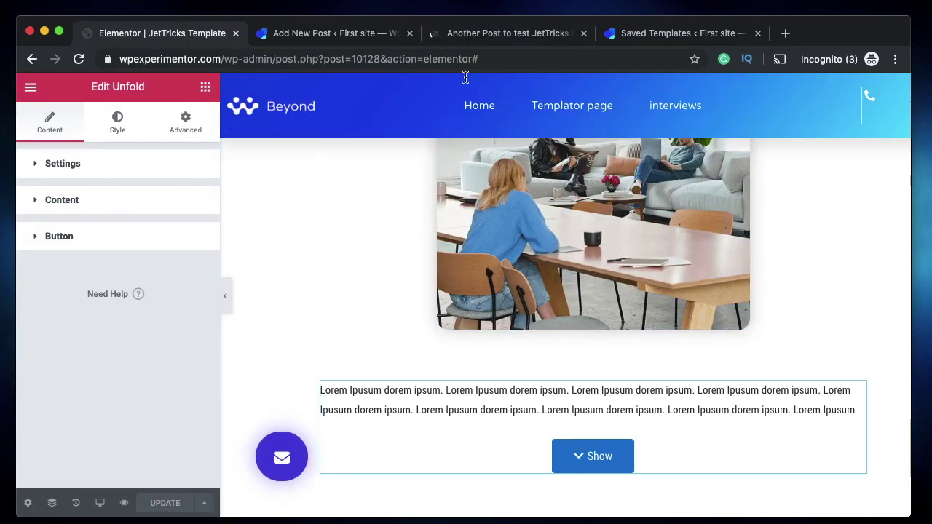
click(475, 37)
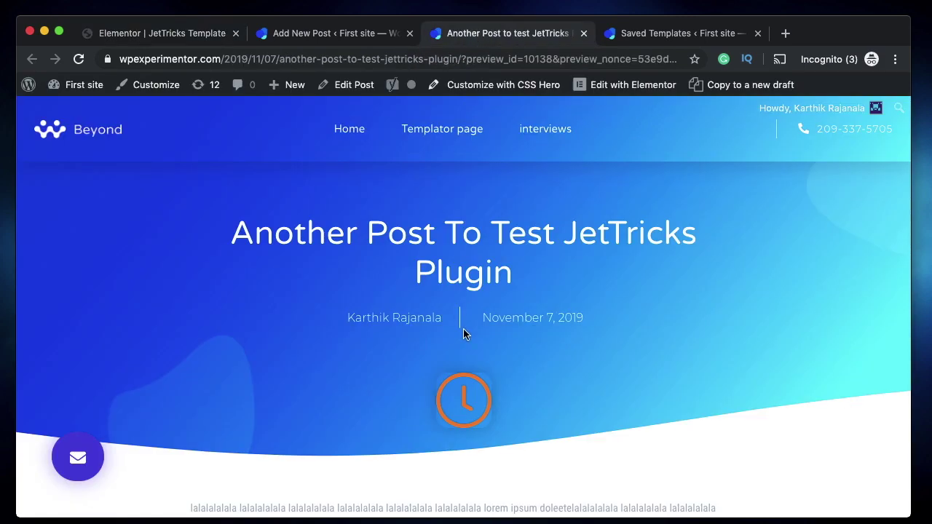
Unfold the post content with Show, then fold it back with Hide
scroll(463, 334, down, 5)
scroll(463, 333, up, 2)
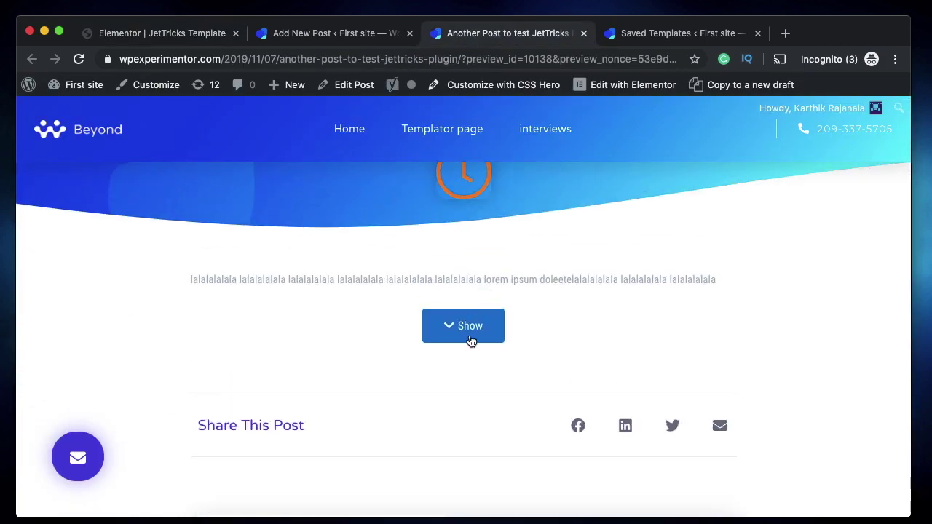
click(471, 341)
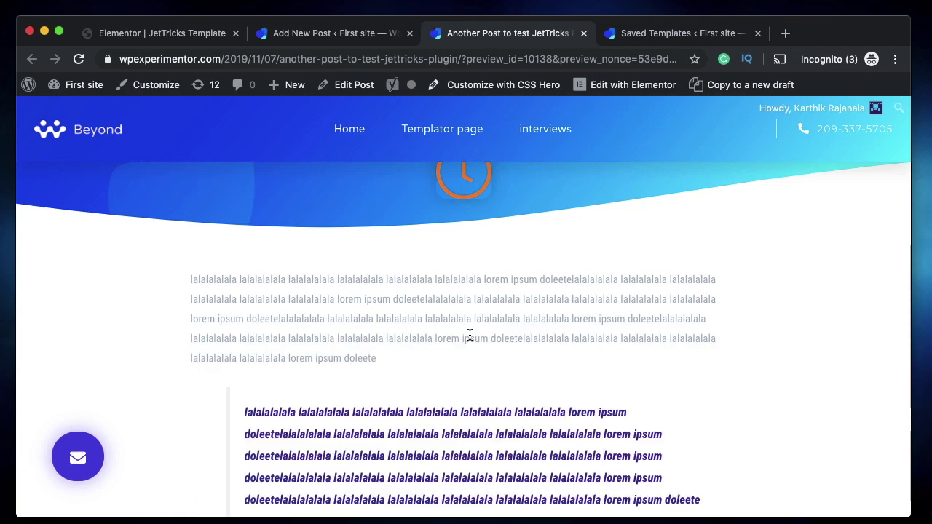
scroll(469, 335, down, 10)
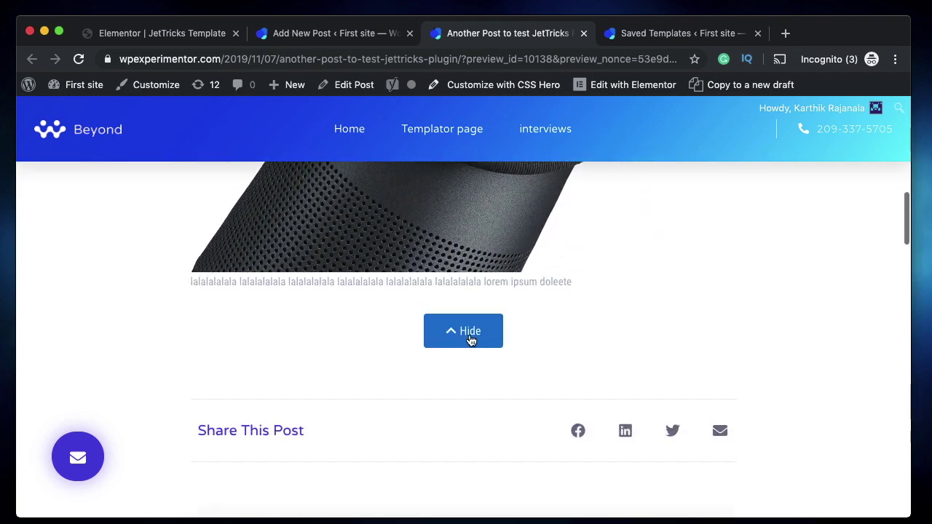
click(467, 338)
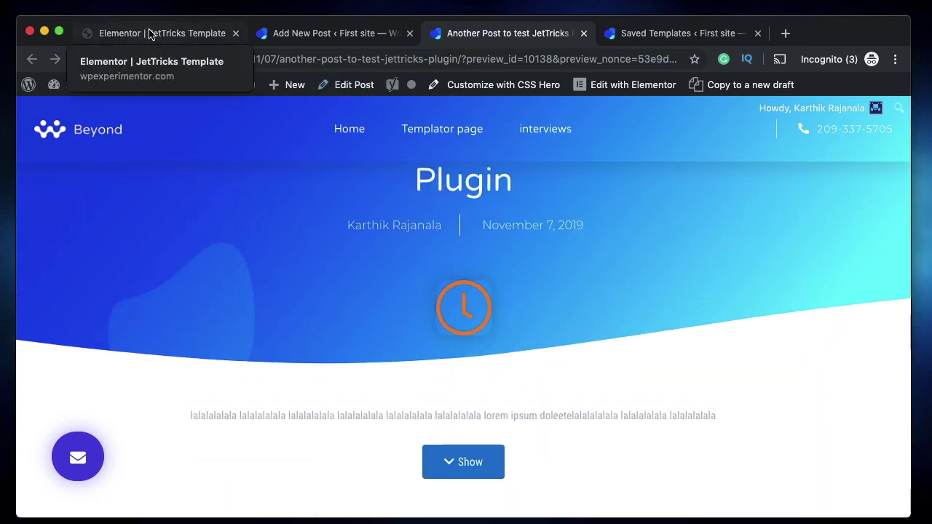
Expand the Unfold widget's Content and fold Settings sections, showing the closed height of 50
click(204, 34)
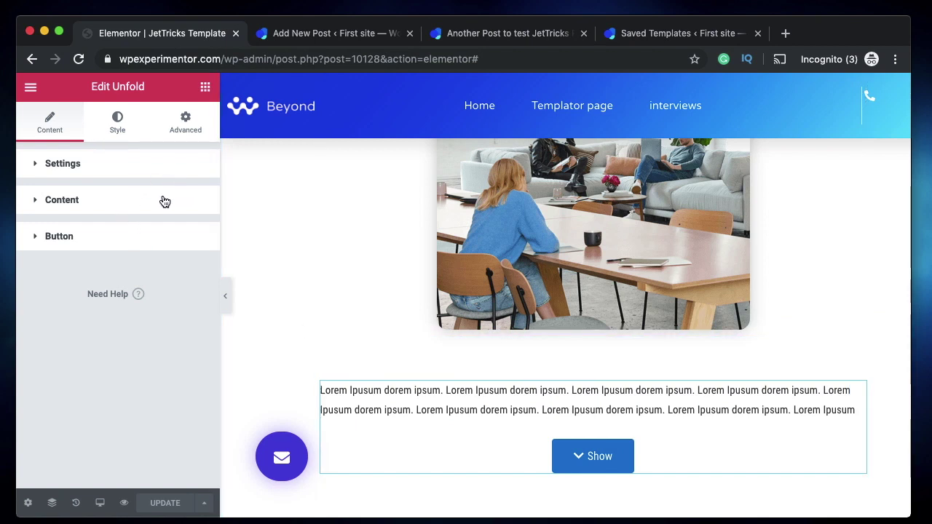
click(162, 200)
click(99, 164)
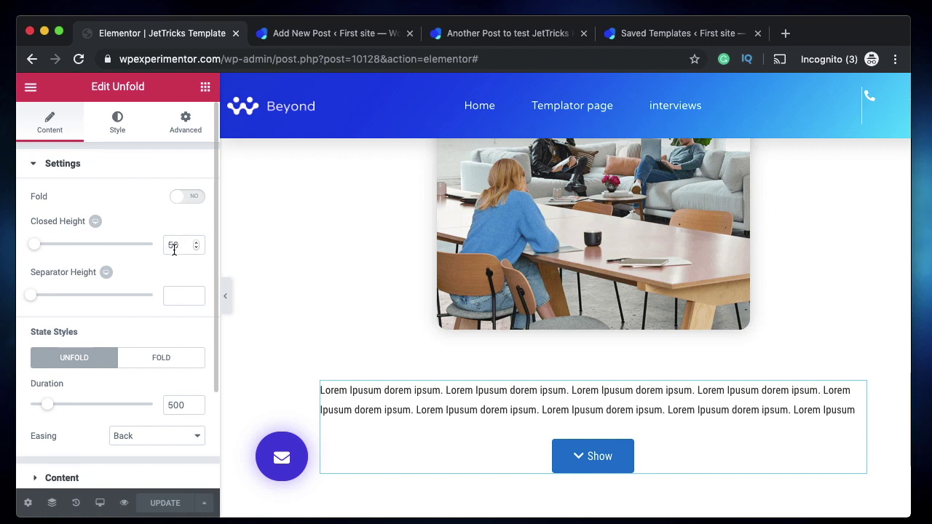
scroll(594, 345, down, 1)
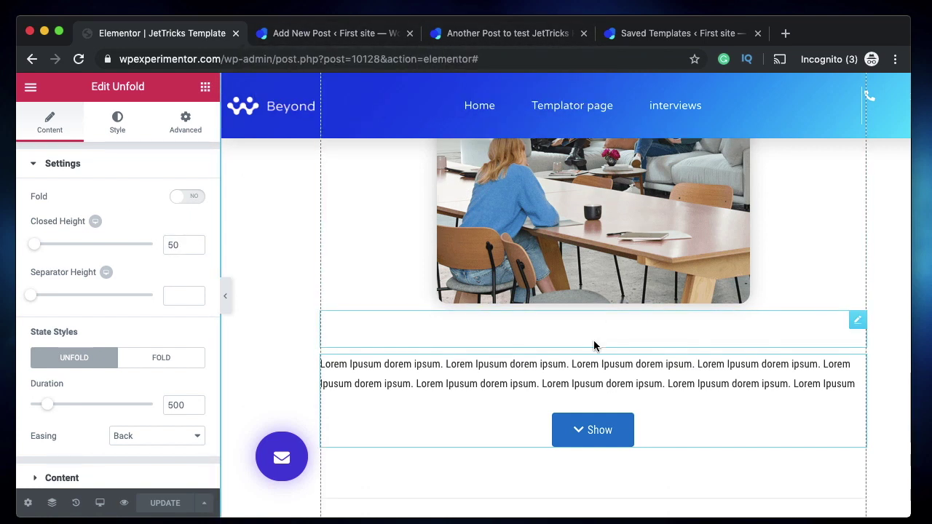
In the preview, unfold and fold the content, then unfold it again to show the full text, quote and photo
click(457, 34)
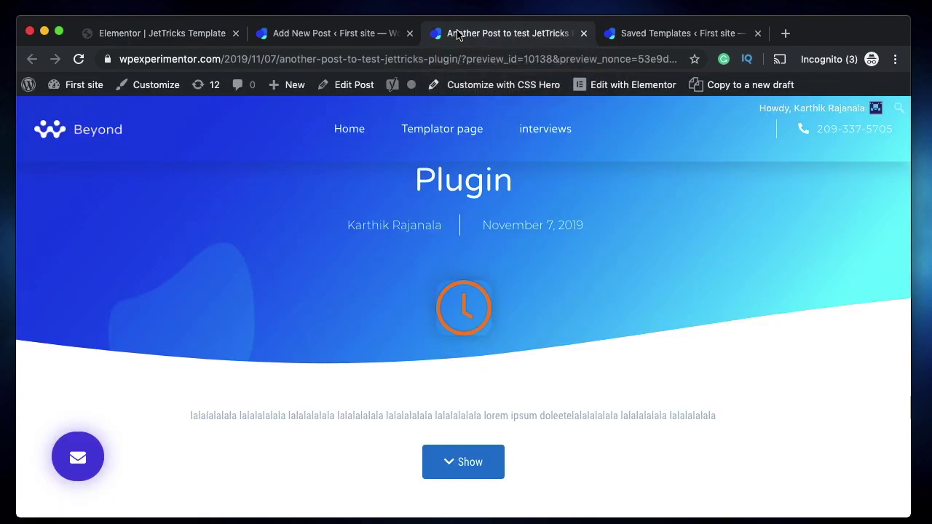
scroll(405, 307, down, 3)
click(450, 336)
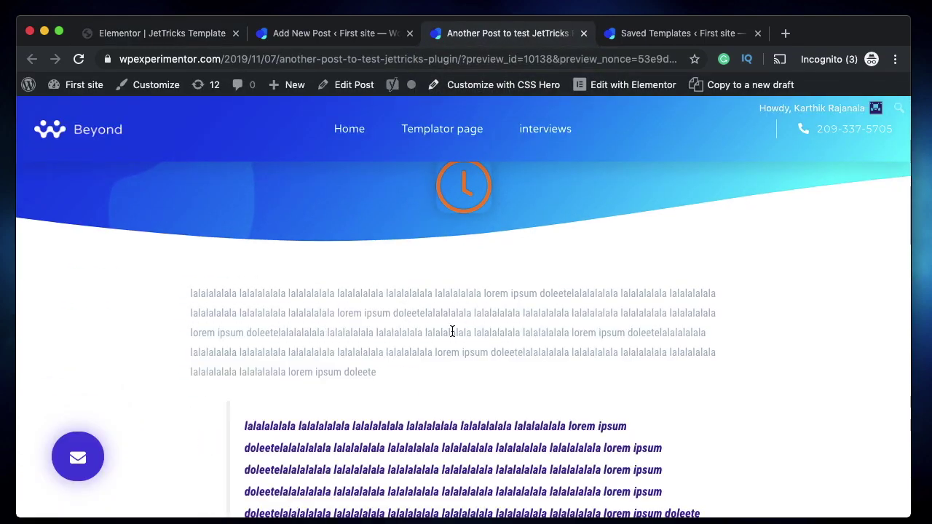
scroll(451, 330, up, 3)
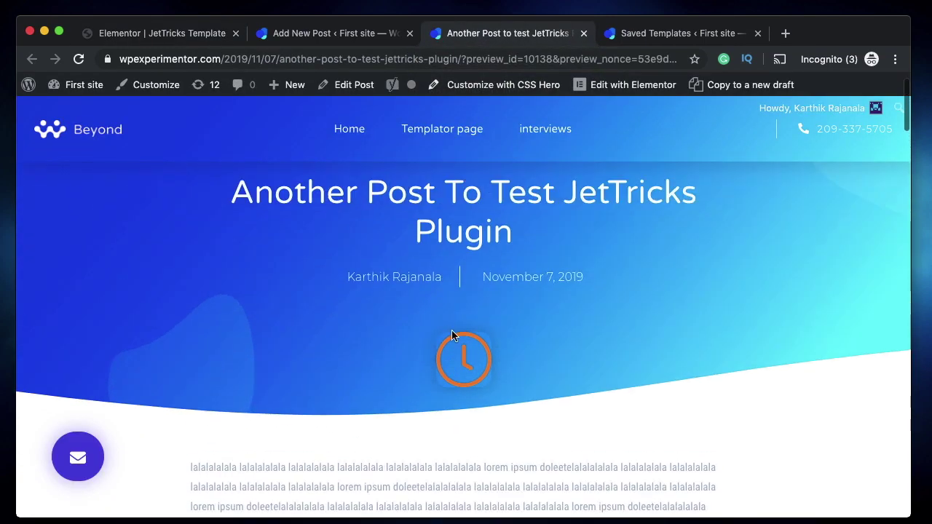
scroll(451, 333, down, 2)
scroll(451, 336, down, 2)
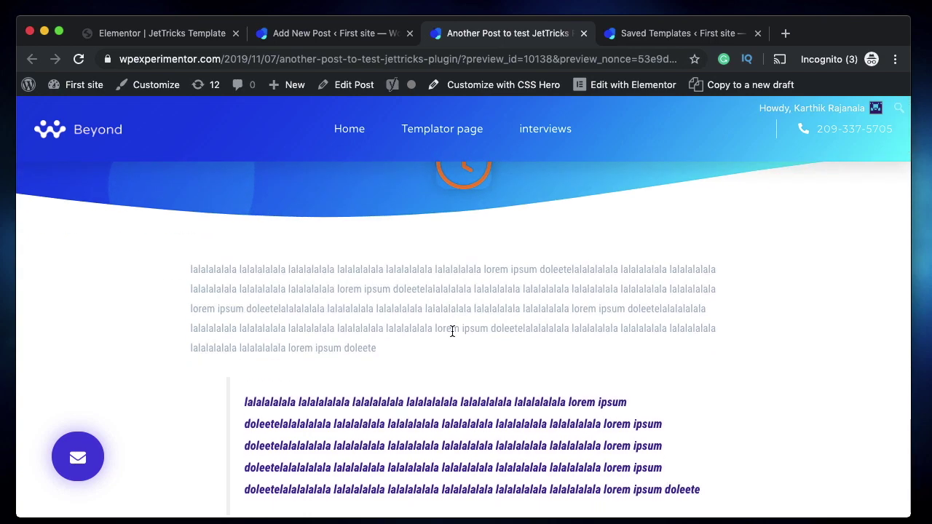
scroll(452, 331, down, 15)
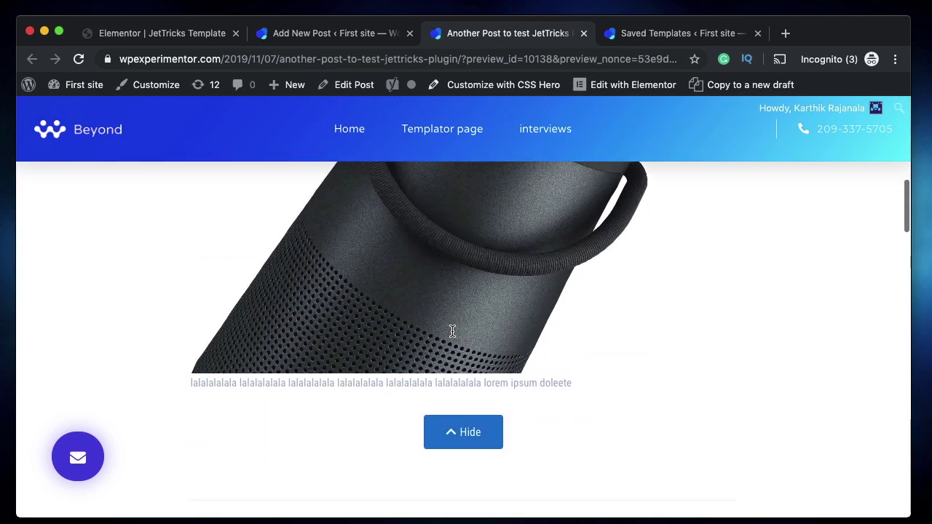
click(464, 429)
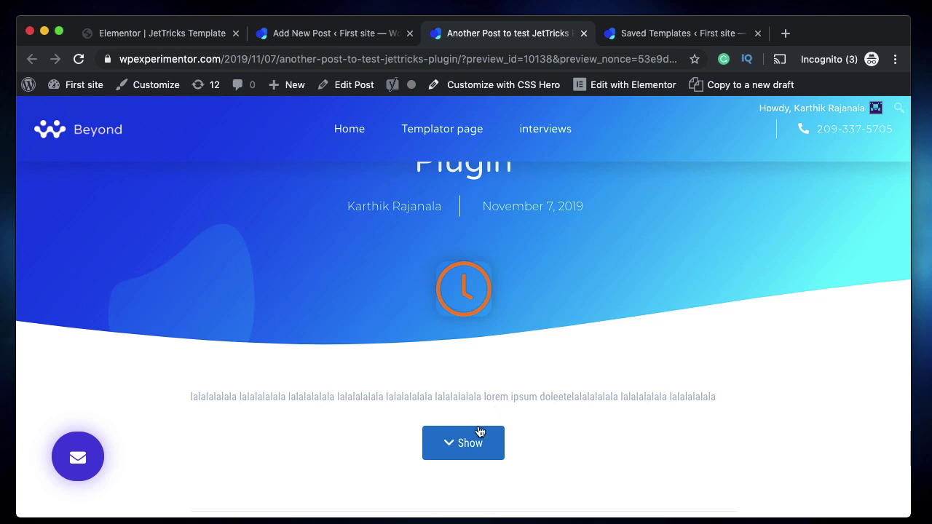
click(468, 446)
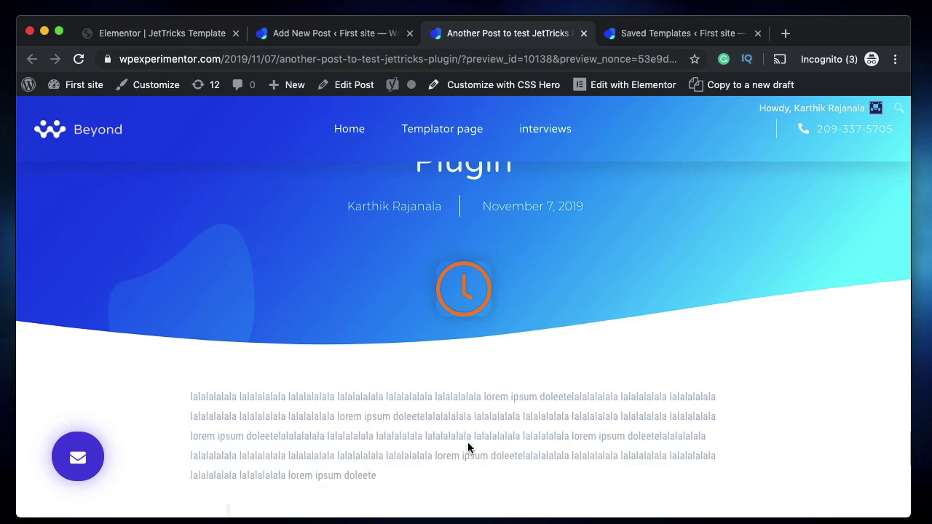
scroll(468, 446, down, 5)
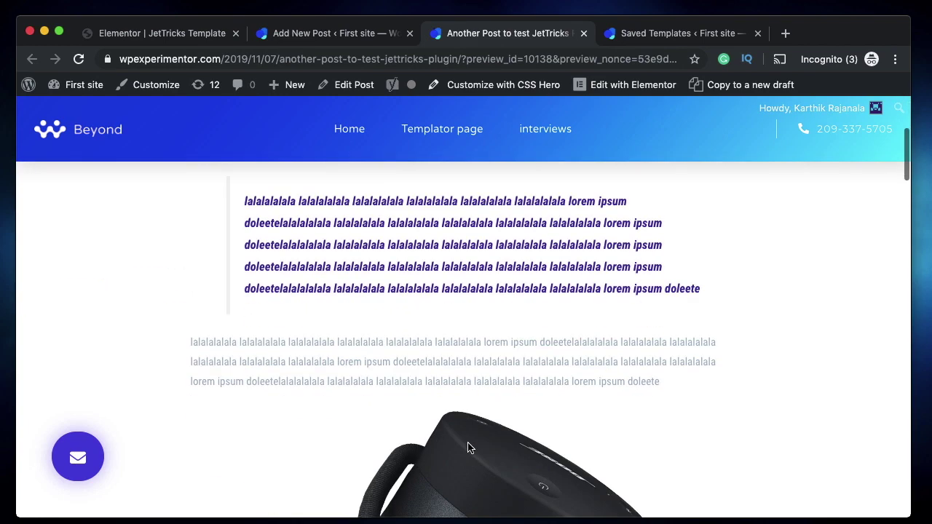
scroll(468, 446, down, 4)
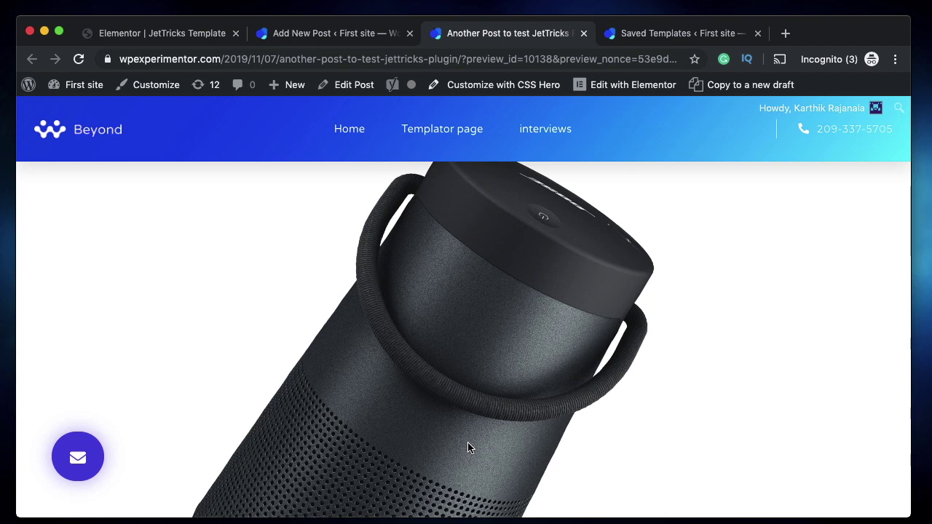
Switch back to the Elementor JetTricks Template tab to see the Unfold widget (Closed Height 50, Back easing)
click(160, 35)
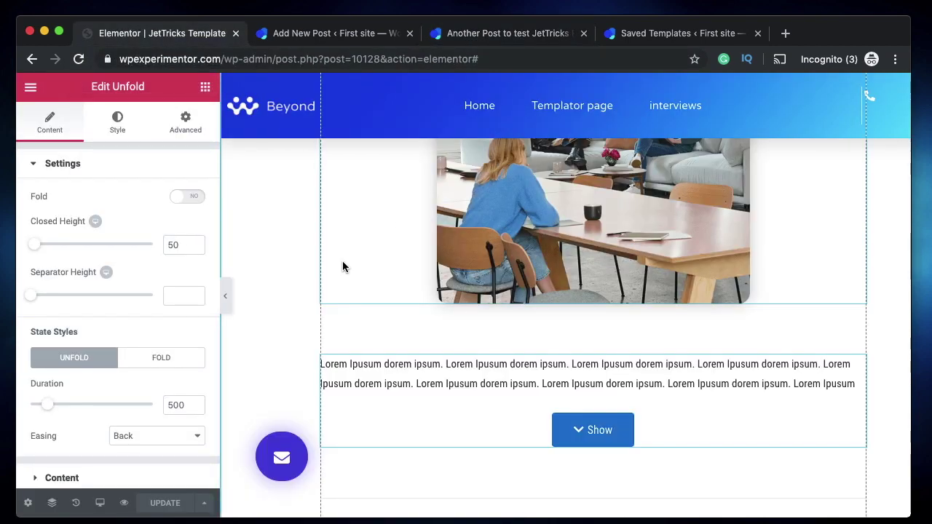